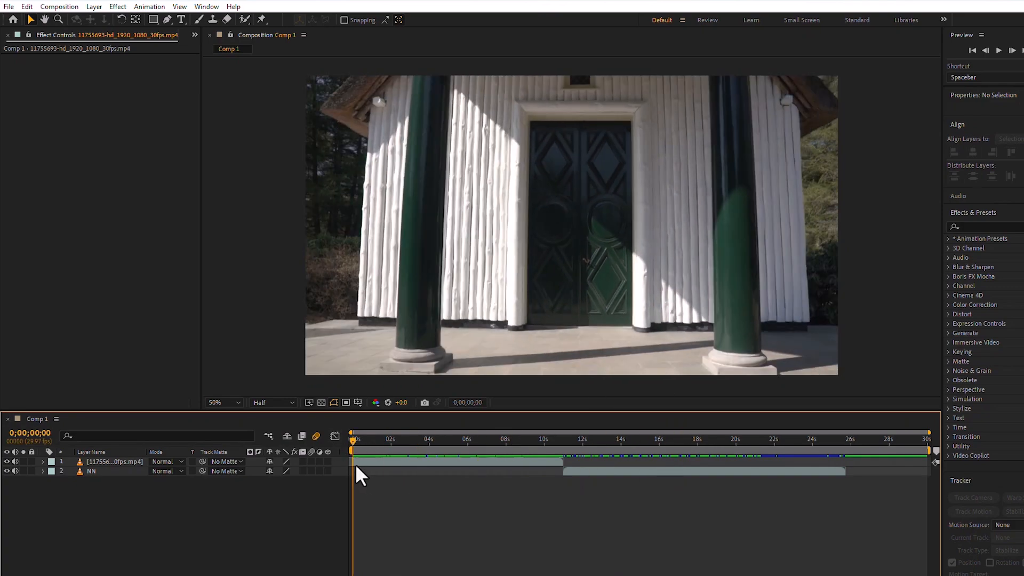
# Duplicate the door clip layer at the start of the timeline and rename the upper copy "ADD layer".
pyautogui.click(380, 458)
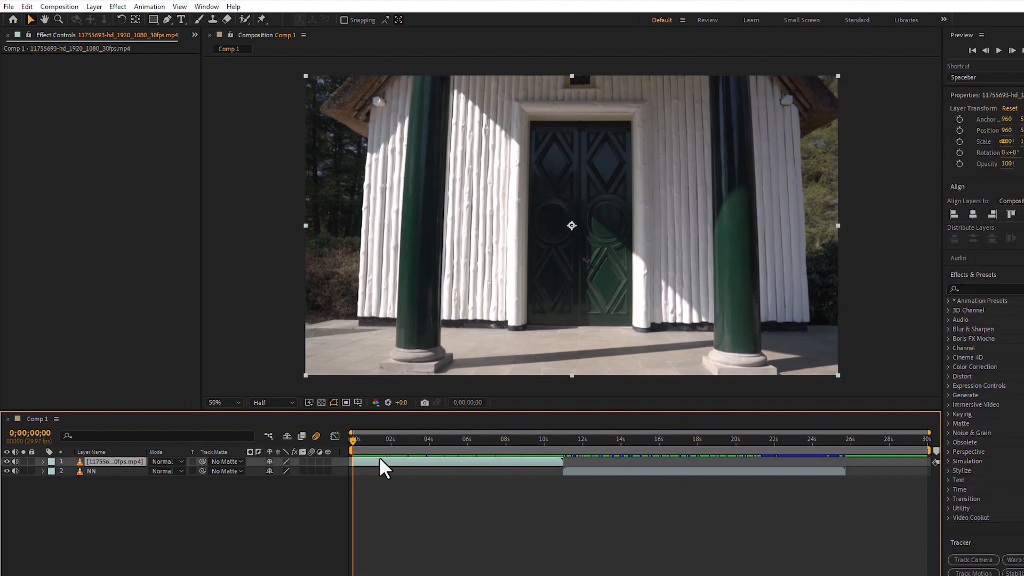
pyautogui.hotkey('ctrl', 'd')
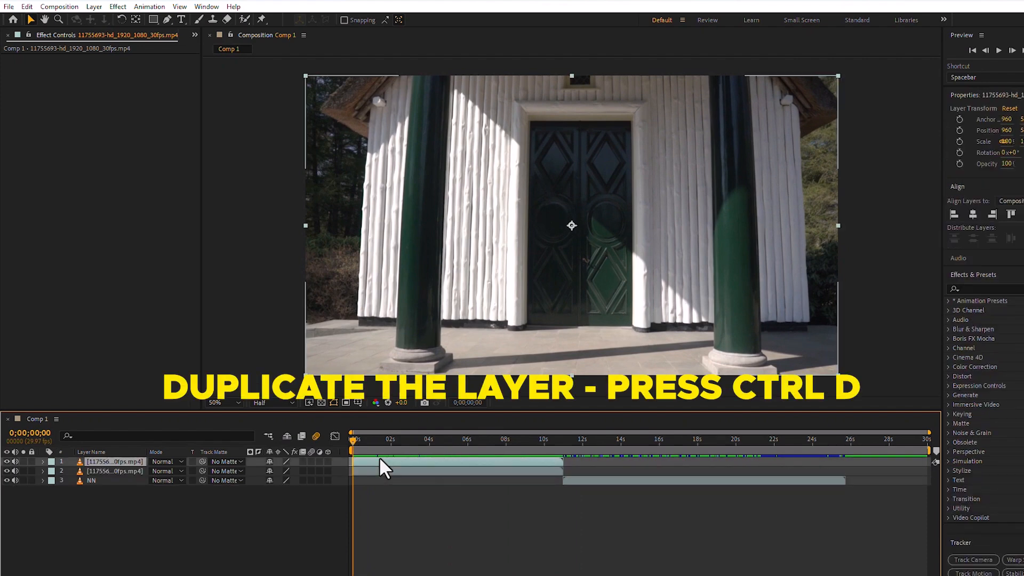
pyautogui.rightClick(108, 462)
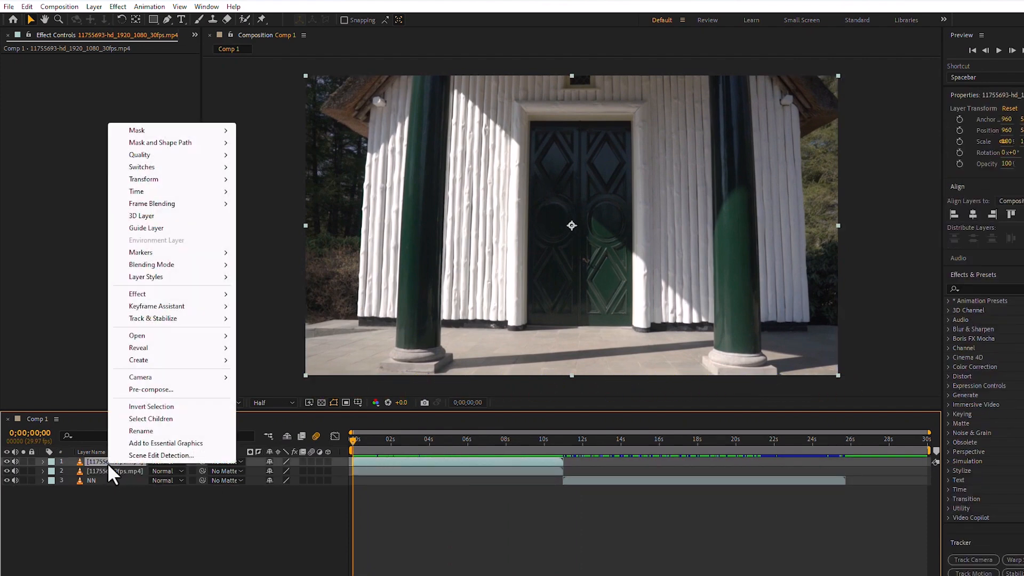
pyautogui.click(139, 430)
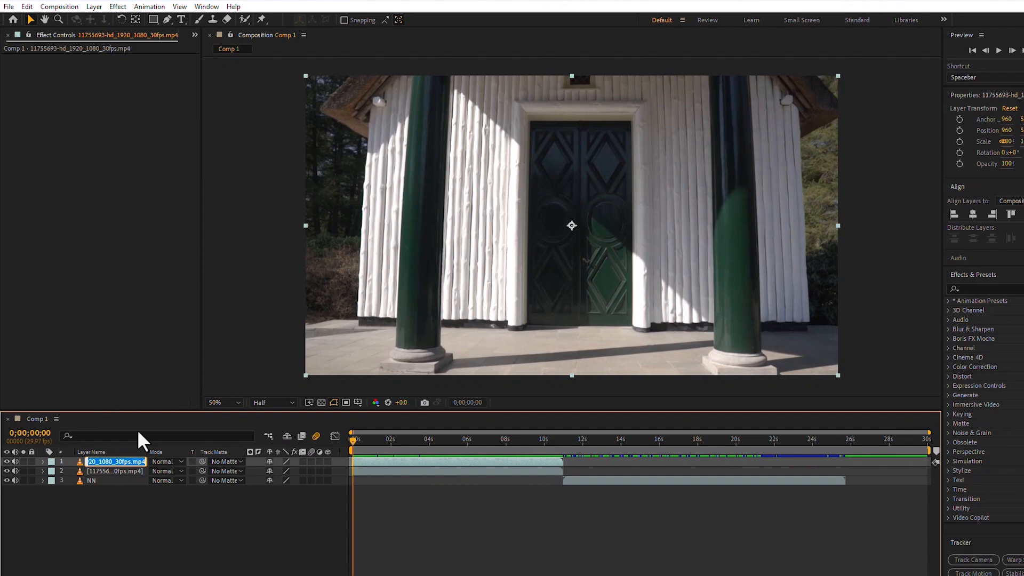
pyautogui.write('ADD layer')
pyautogui.click(165, 531)
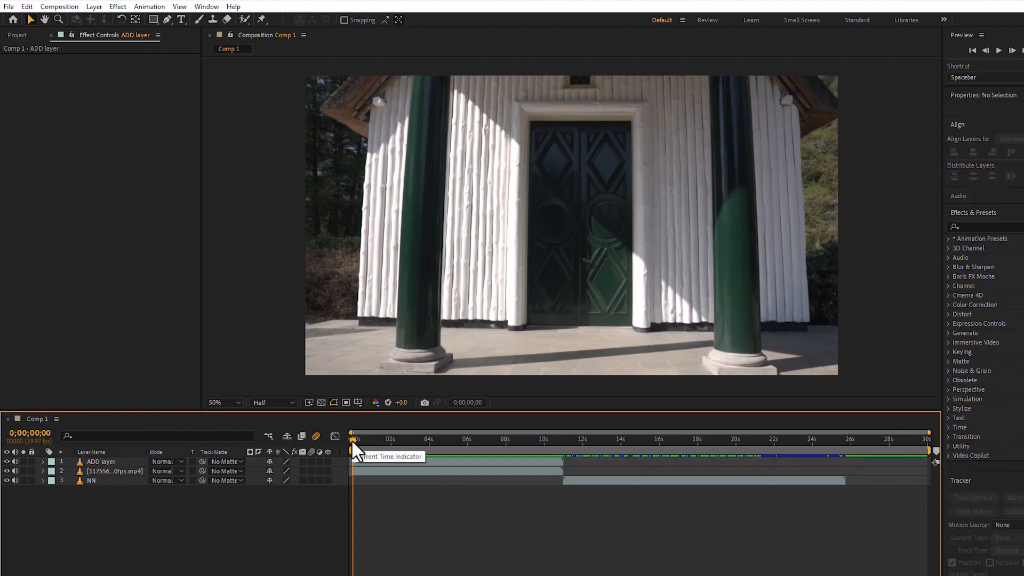
# Apply the Mocha AE effect to the ADD layer and set the current time to 0;00;01;11.
pyautogui.moveTo(351, 439)
pyautogui.mouseDown()
pyautogui.moveTo(389, 440)
pyautogui.moveTo(345, 439)
pyautogui.mouseUp()
pyautogui.click(372, 461)
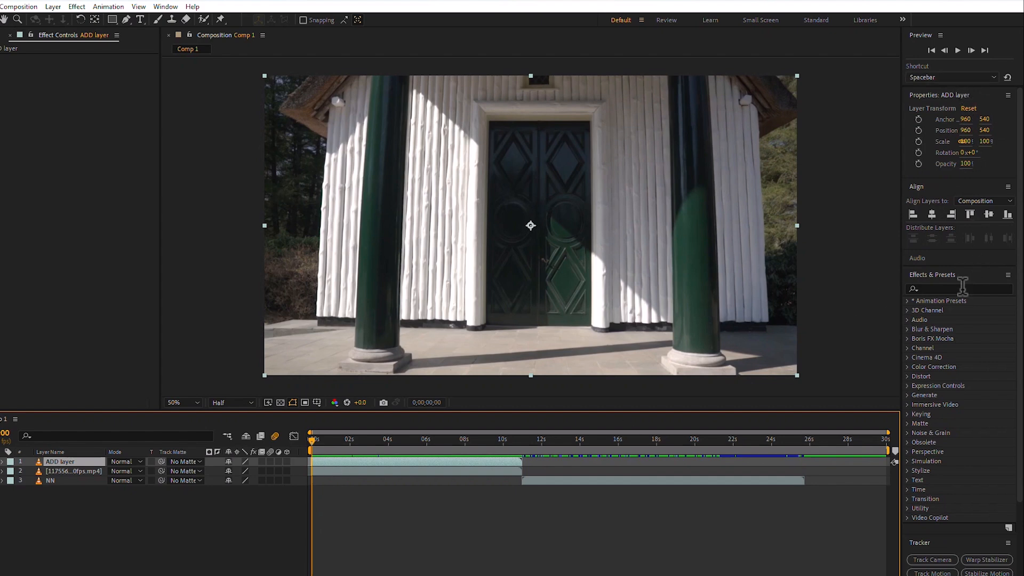
pyautogui.click(944, 288)
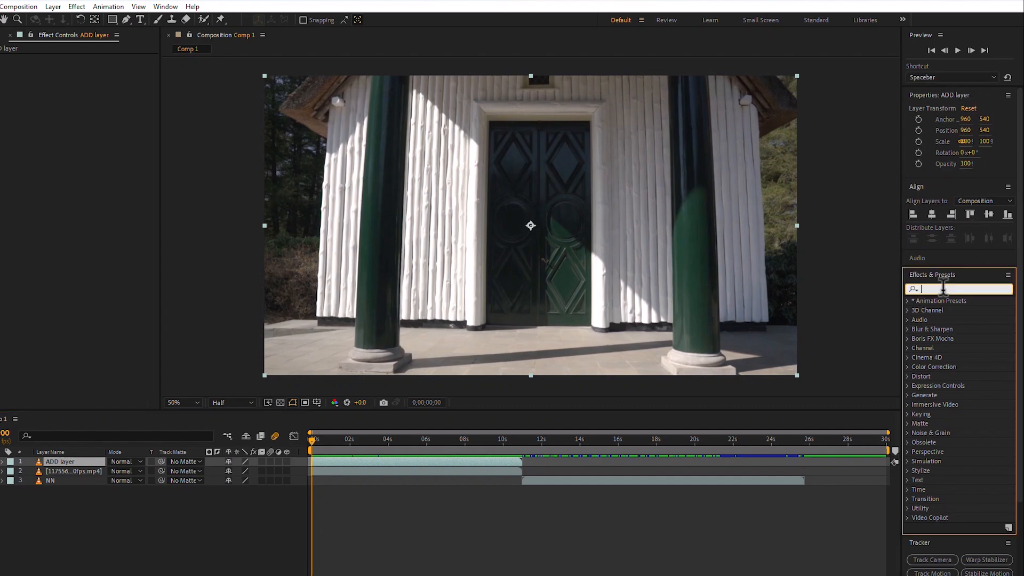
pyautogui.write('mo')
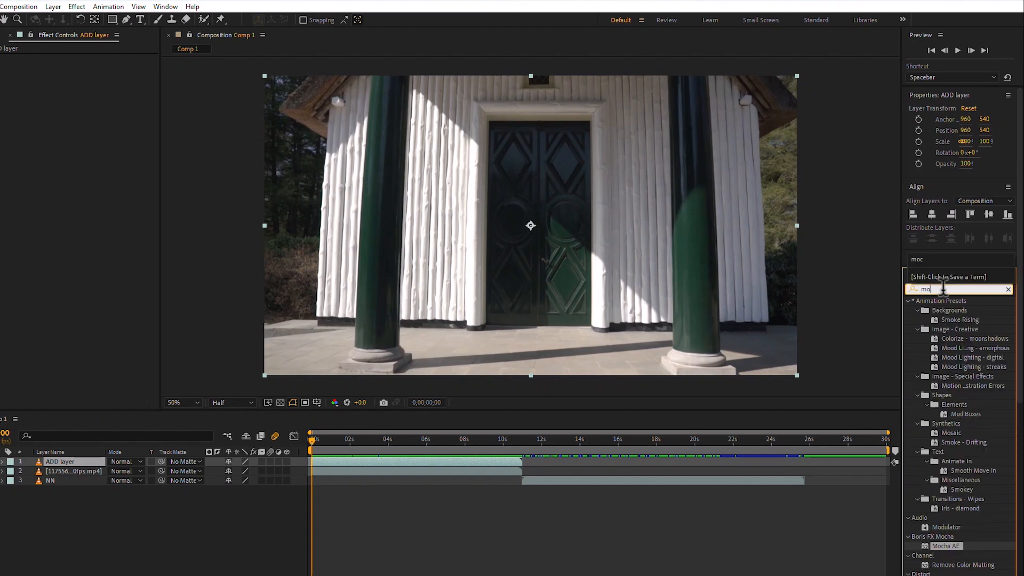
pyautogui.write('c')
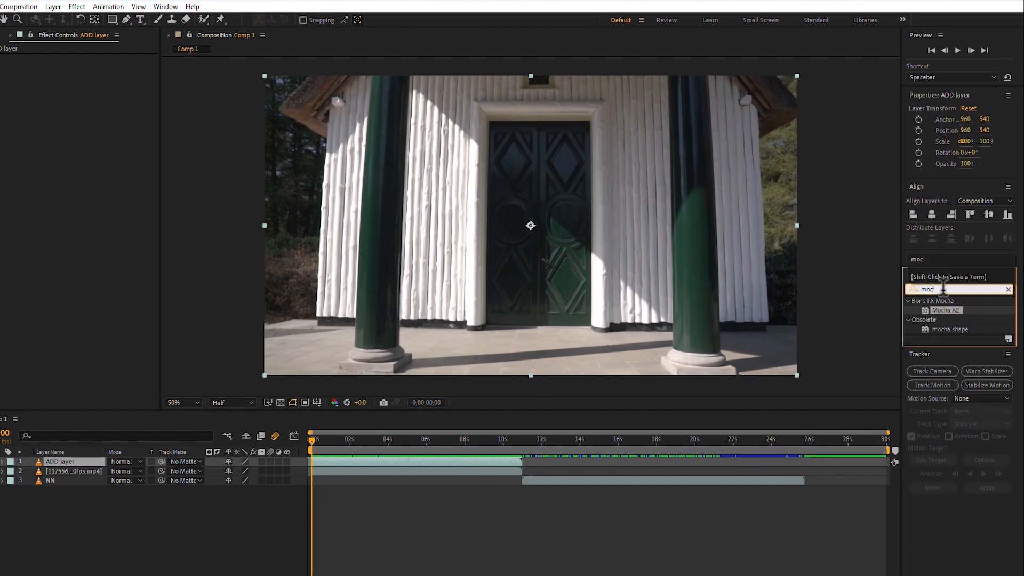
pyautogui.moveTo(953, 309); pyautogui.dragTo(380, 443)
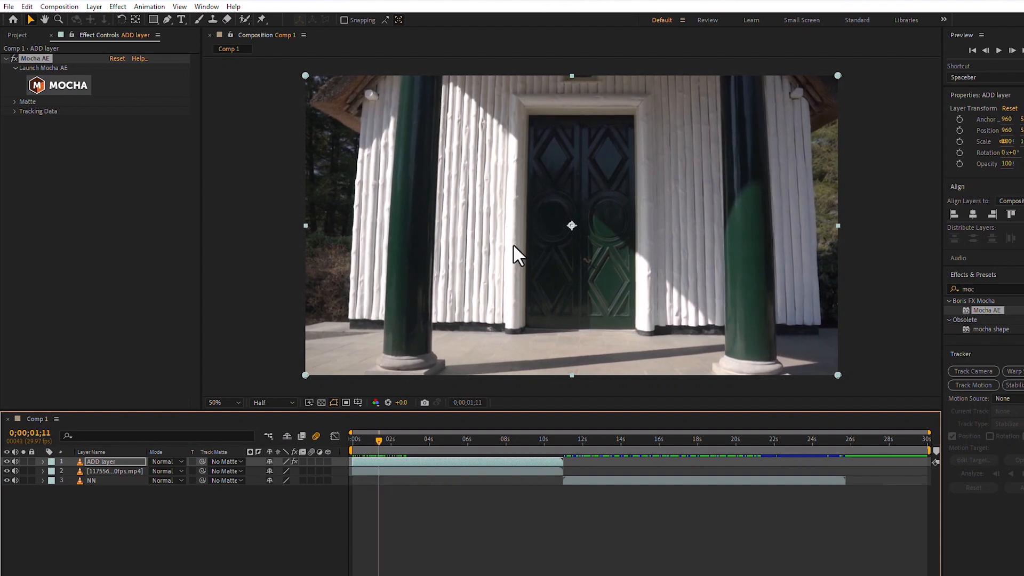
# Launch Mocha AE from the effect and draw a rectangular X-spline around the double door.
pyautogui.click(59, 84)
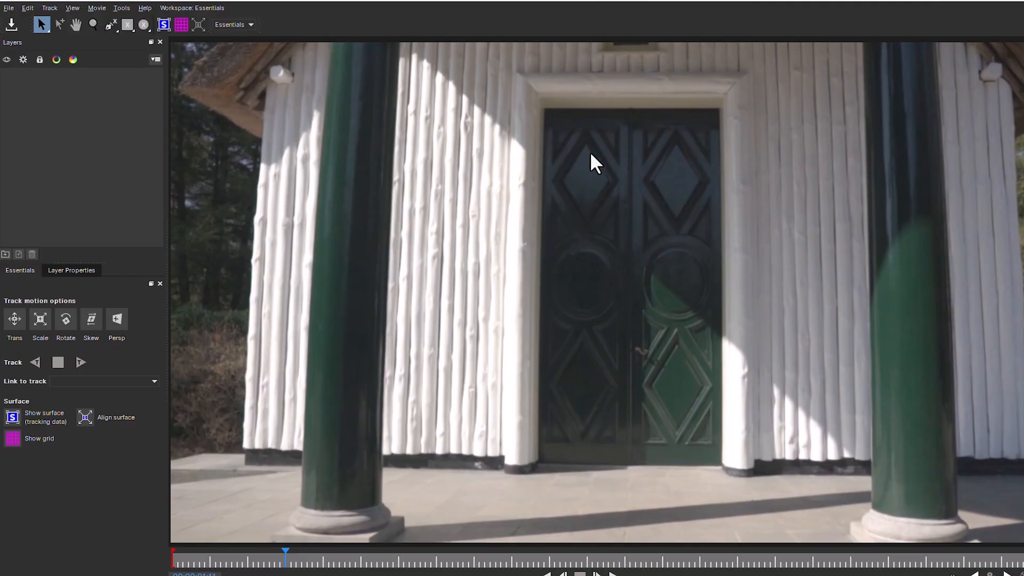
pyautogui.click(127, 24)
pyautogui.click(544, 111)
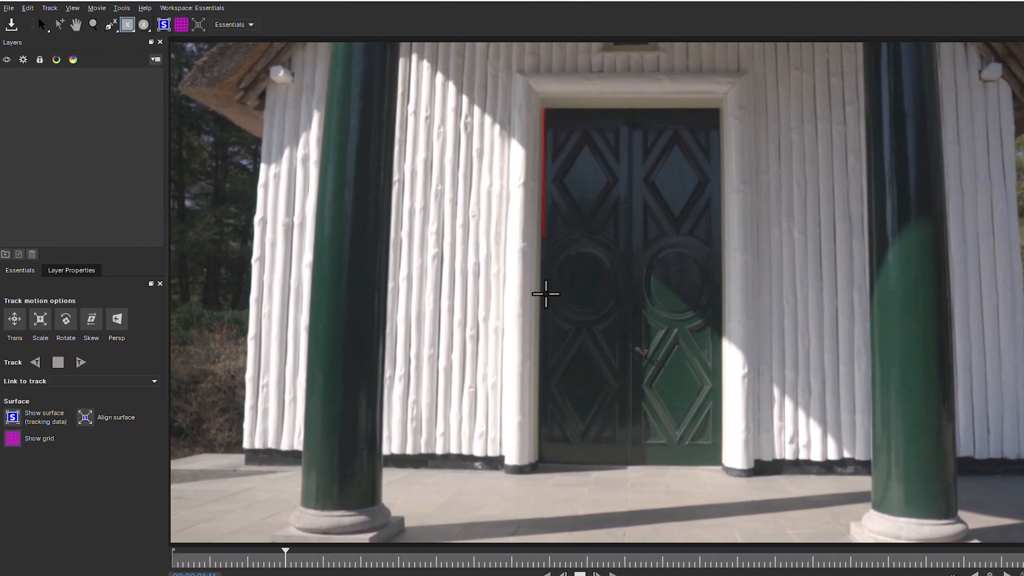
pyautogui.click(543, 465)
pyautogui.click(722, 466)
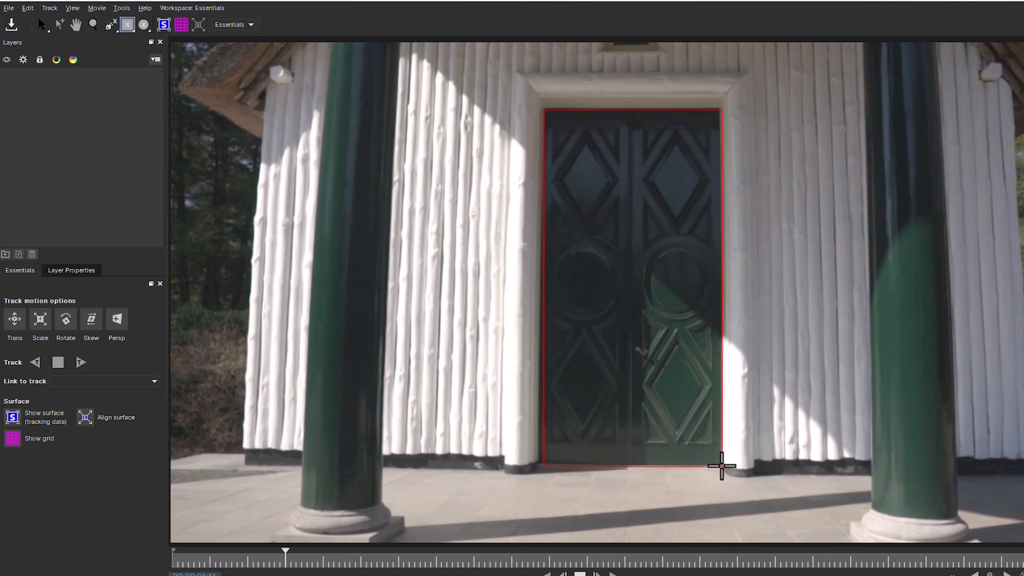
pyautogui.rightClick(722, 465)
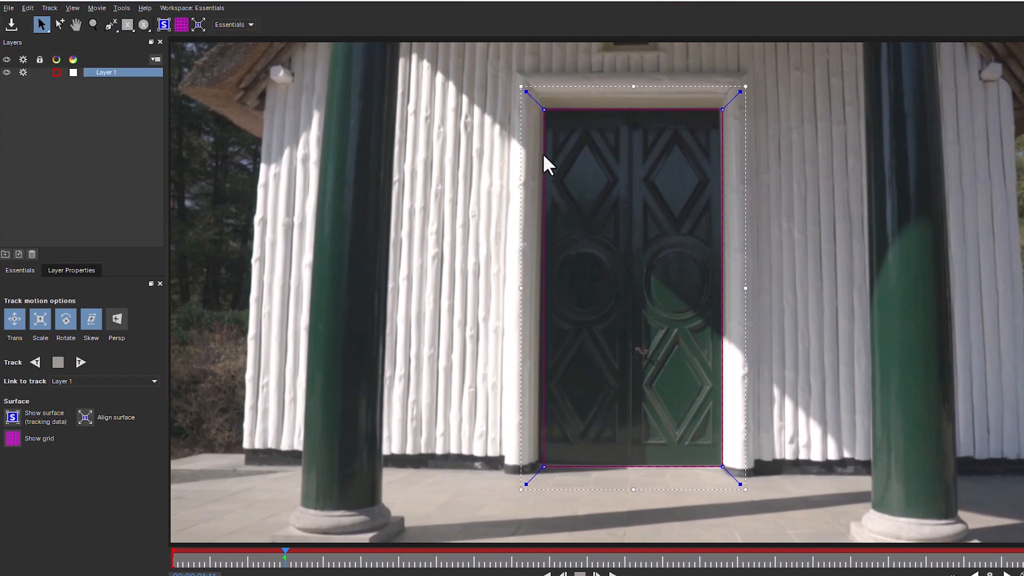
# Fit the spline's lower-left and upper-right corners to the door's corners and track the shape forward.
pyautogui.moveTo(543, 466); pyautogui.dragTo(537, 461)
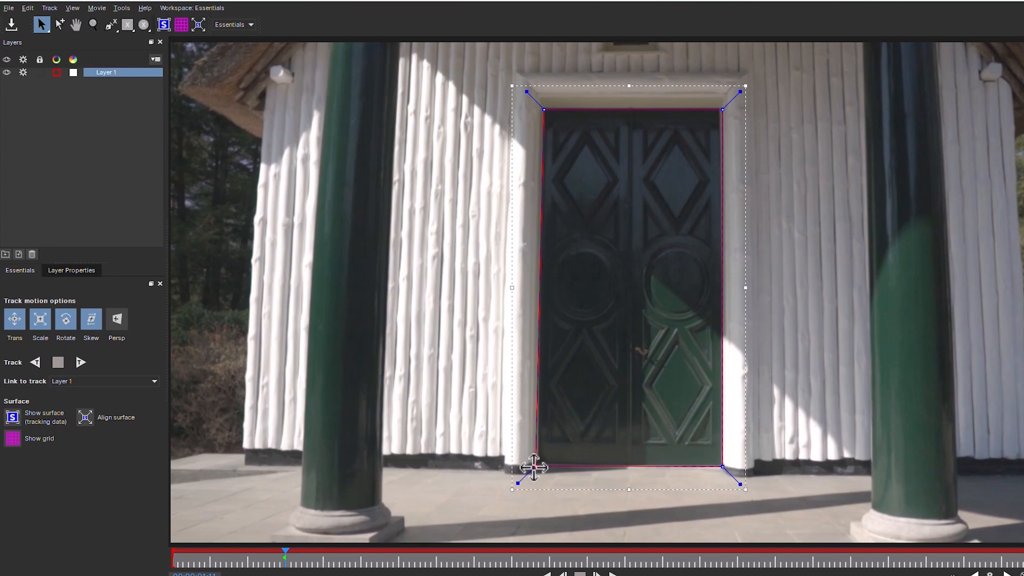
pyautogui.moveTo(534, 467); pyautogui.dragTo(538, 462)
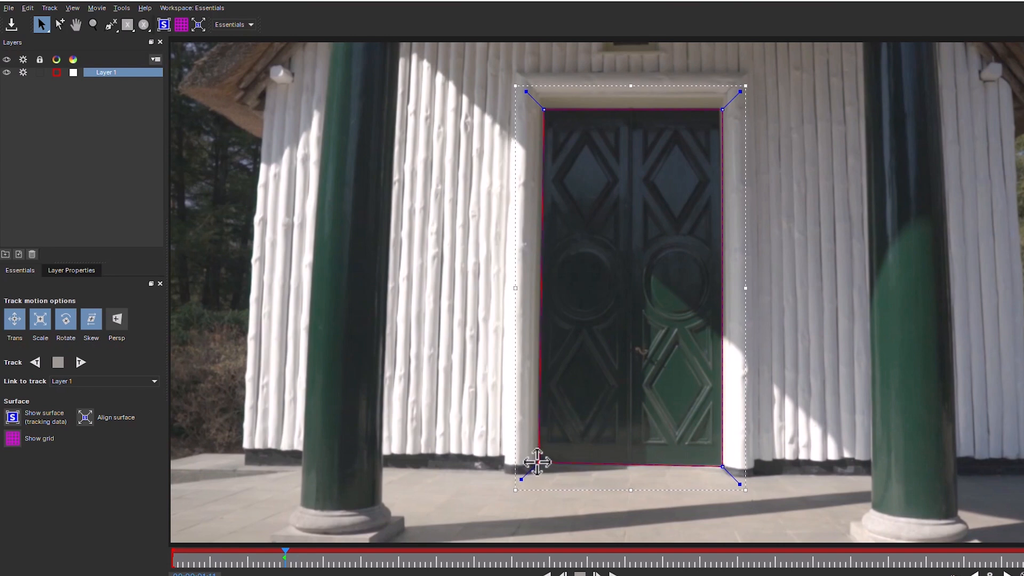
pyautogui.moveTo(721, 105); pyautogui.dragTo(718, 102)
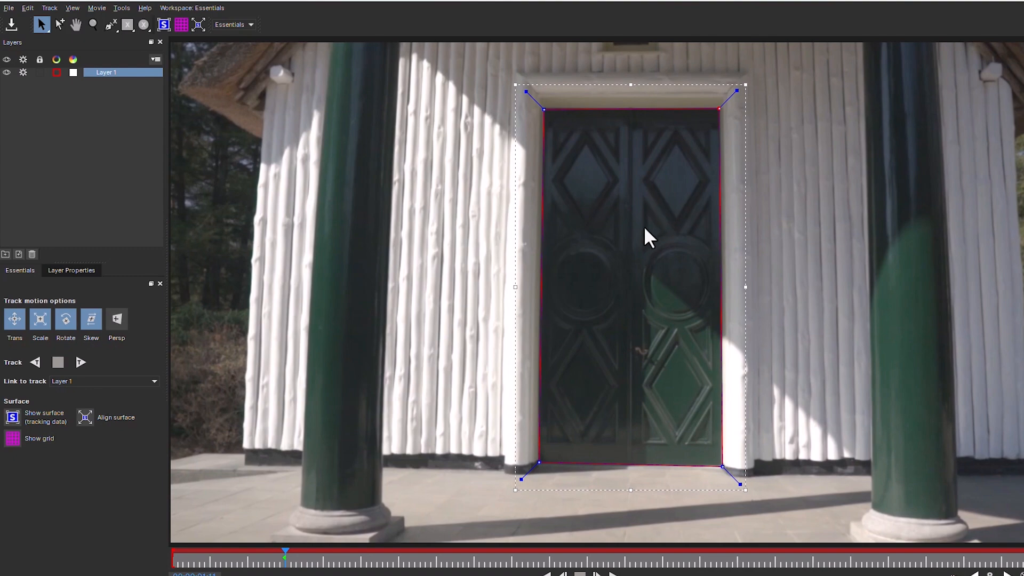
pyautogui.click(81, 362)
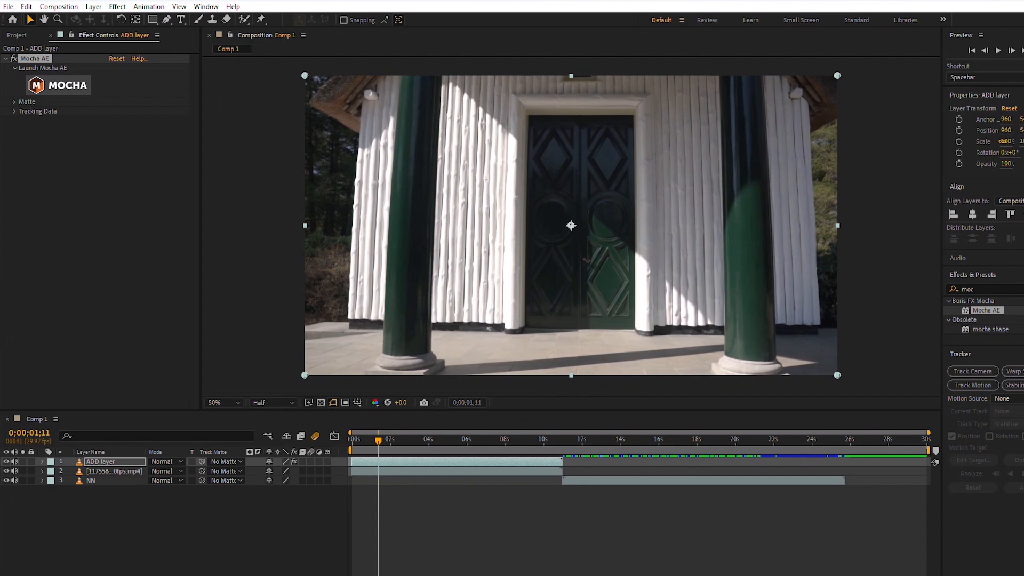
# Create After Effects masks on the ADD layer from the Mocha matte of the tracked door.
pyautogui.click(401, 464)
pyautogui.click(13, 101)
pyautogui.click(13, 101)
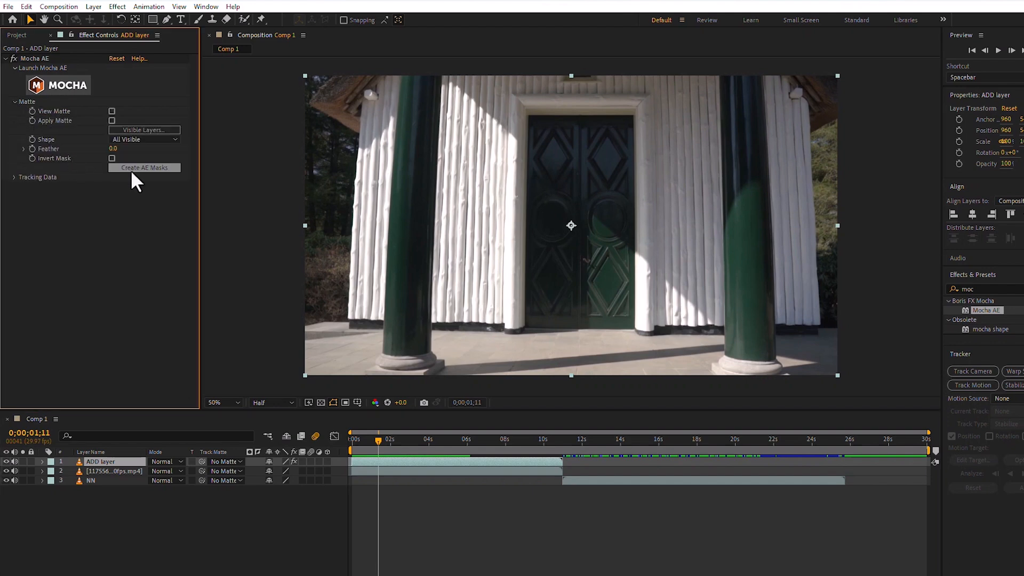
pyautogui.click(149, 168)
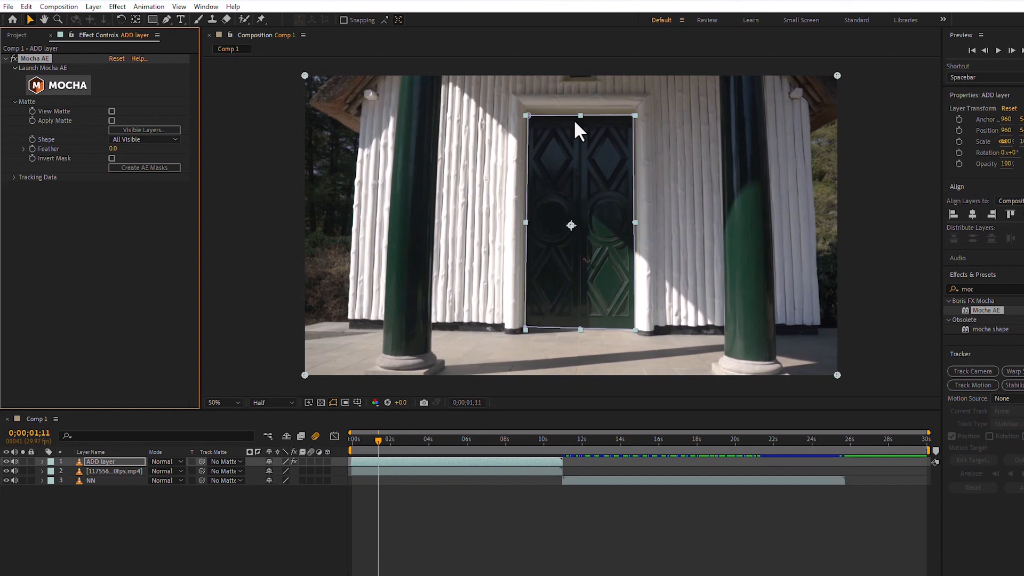
# Duplicate the masked ADD layer and rename the copy "subtract layer".
pyautogui.click(373, 461)
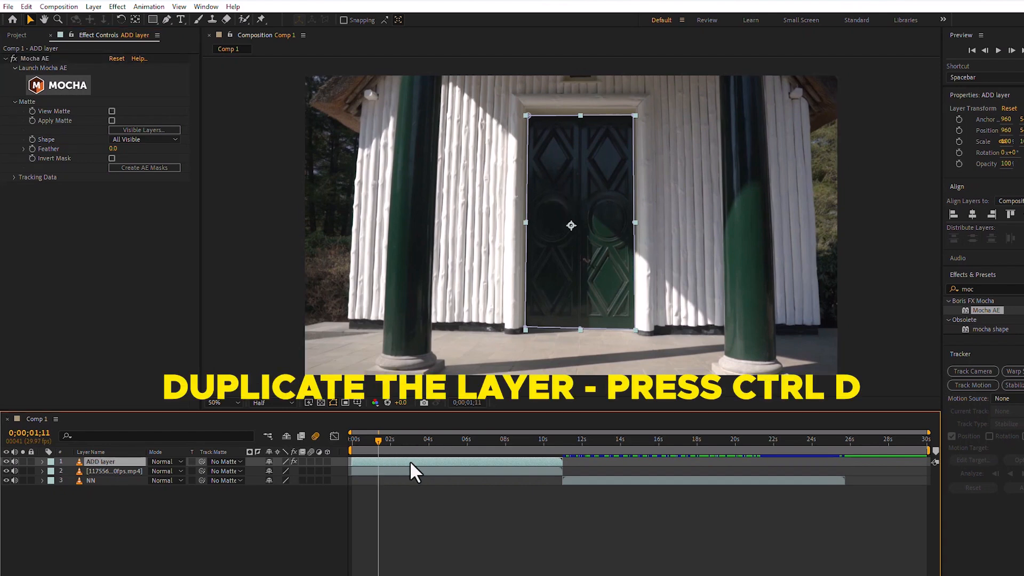
pyautogui.hotkey('ctrl', 'd')
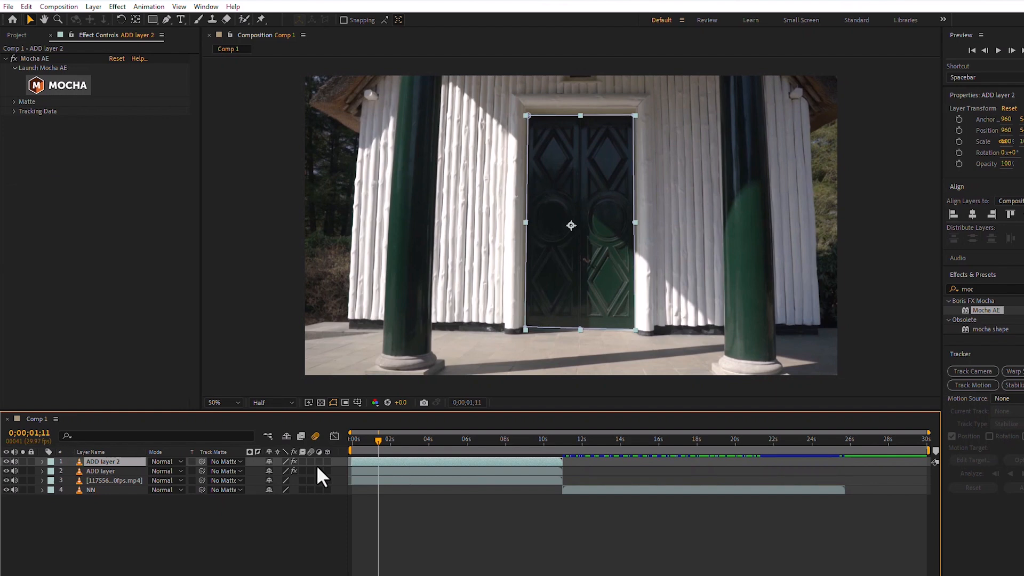
pyautogui.rightClick(111, 459)
pyautogui.click(148, 430)
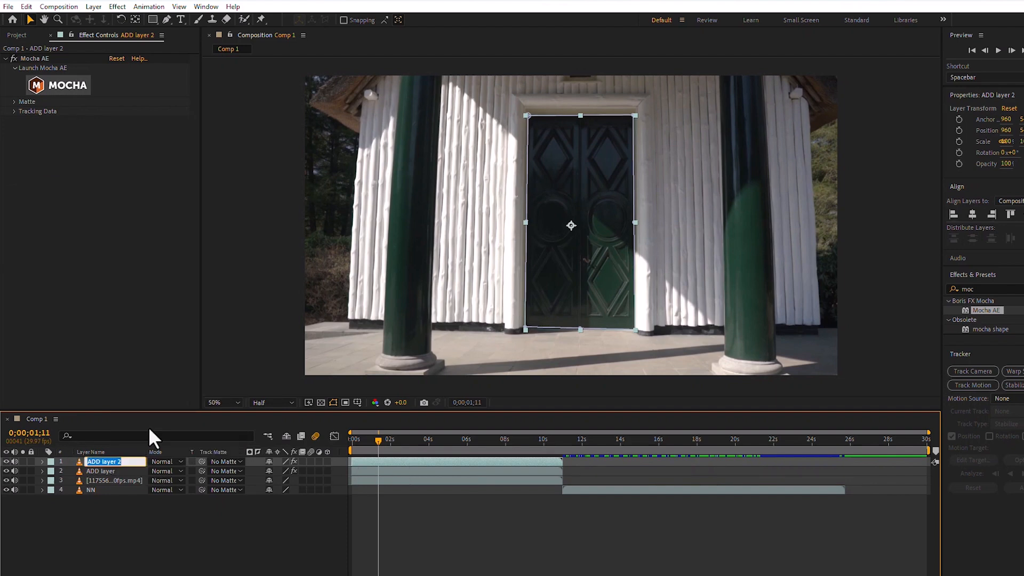
pyautogui.write('subtract layer')
pyautogui.click(482, 463)
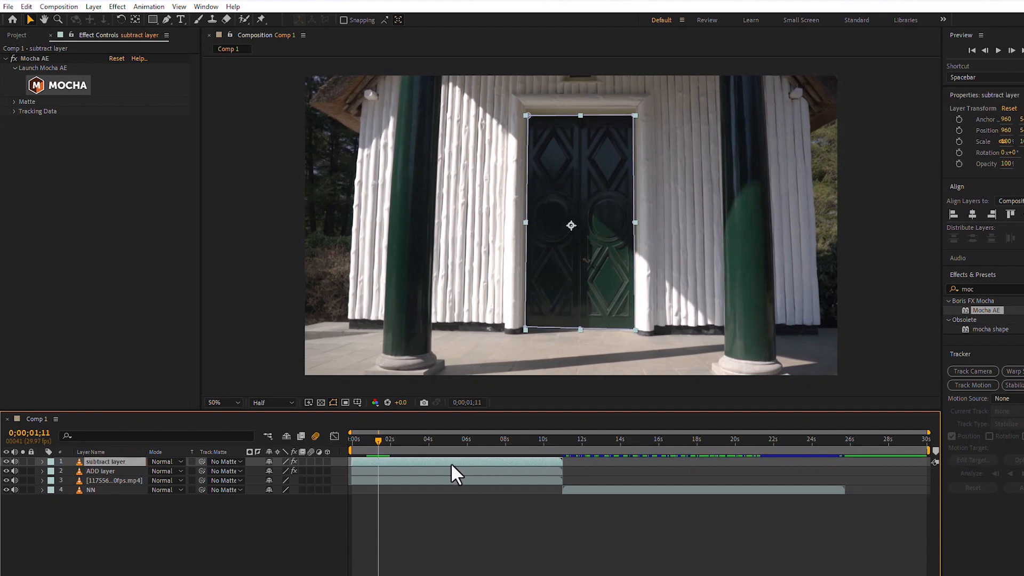
# Set the ADD layer's door mask mode to Add and collapse the layer's mask properties.
pyautogui.click(105, 469)
pyautogui.press('m')
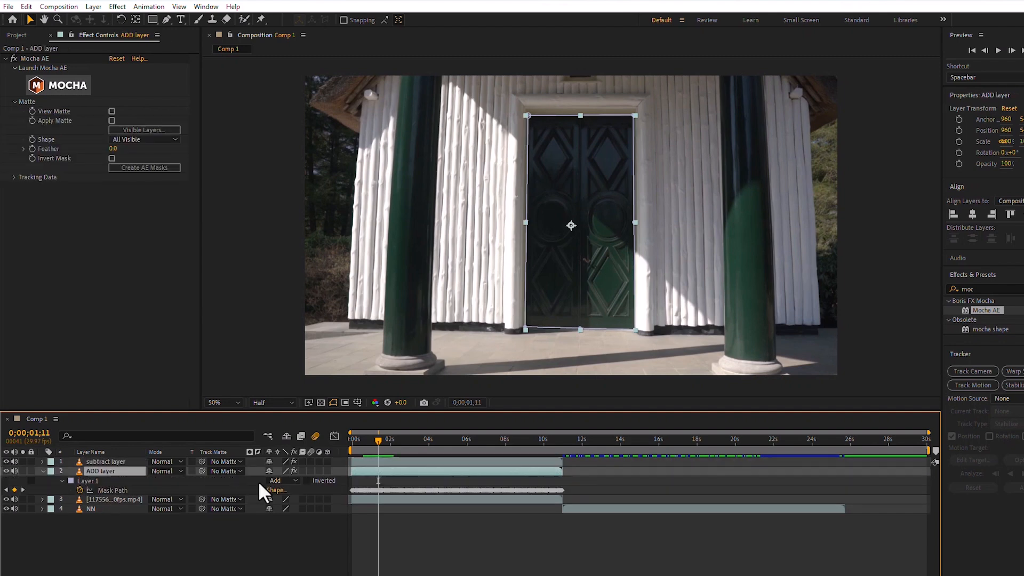
pyautogui.click(280, 479)
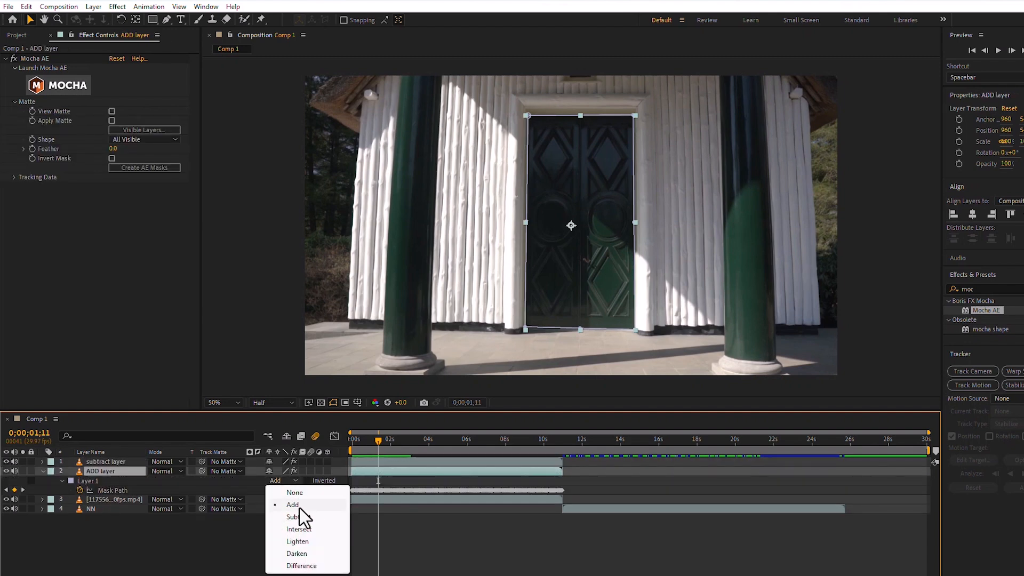
pyautogui.click(293, 500)
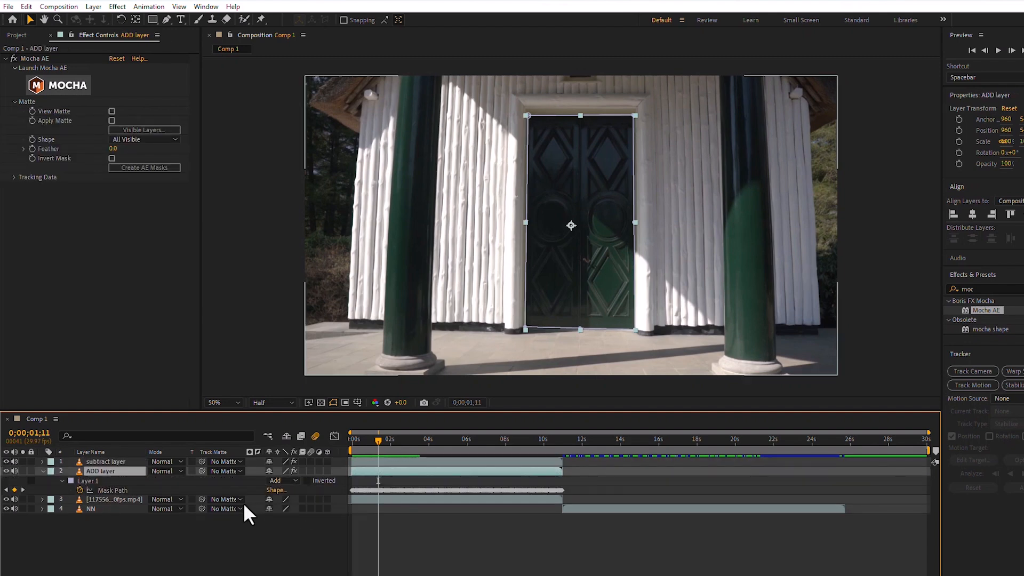
pyautogui.click(43, 472)
# Set the subtract layer's door mask mode to Subtract and collapse its mask path.
pyautogui.click(121, 463)
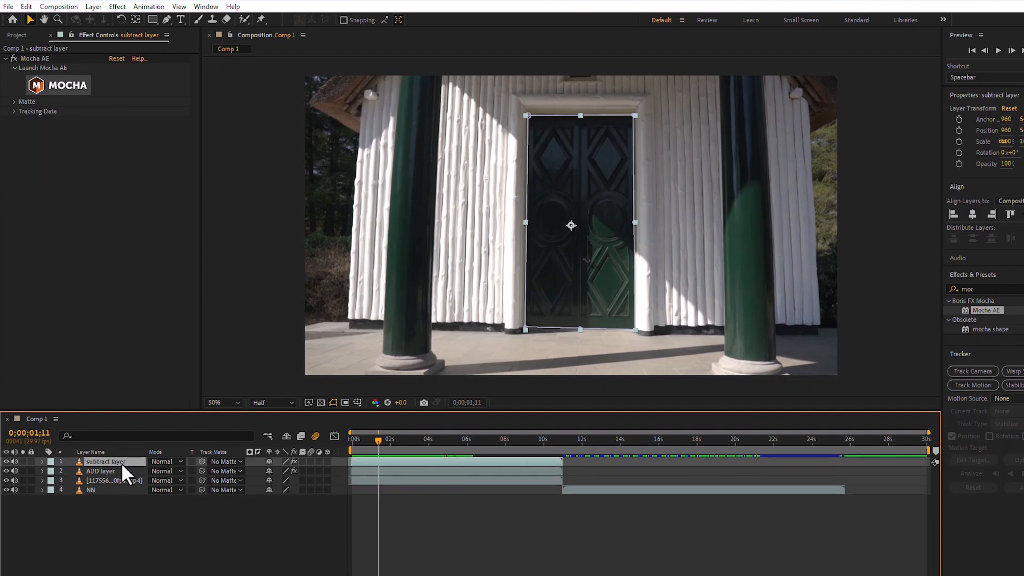
pyautogui.press('m')
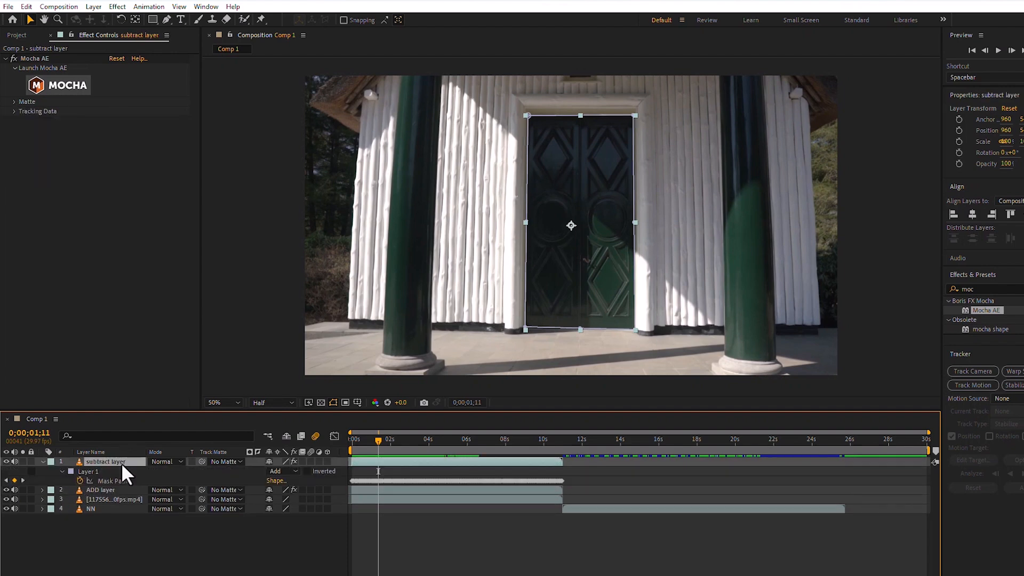
pyautogui.click(279, 473)
pyautogui.click(305, 508)
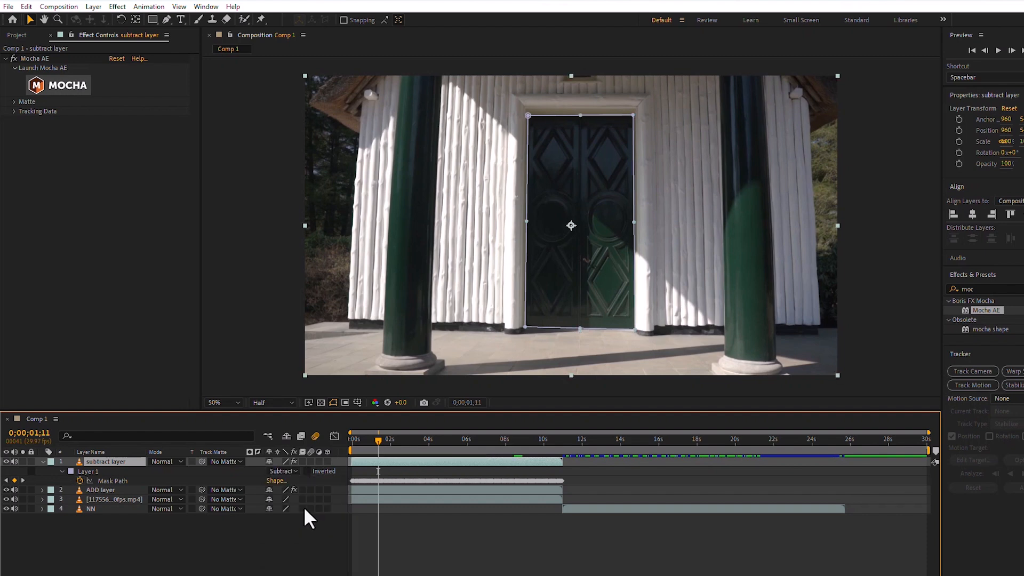
pyautogui.click(61, 471)
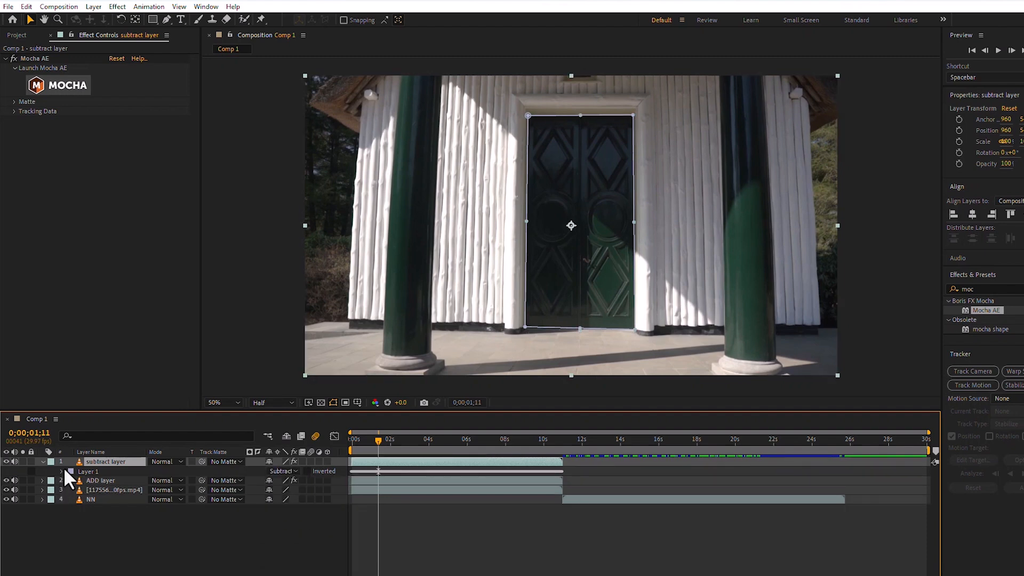
# Place the NN layer directly below the ADD layer and shift its clip to start at 0;00;01;10.
pyautogui.press('pageup')
pyautogui.moveTo(93, 499); pyautogui.dragTo(95, 487)
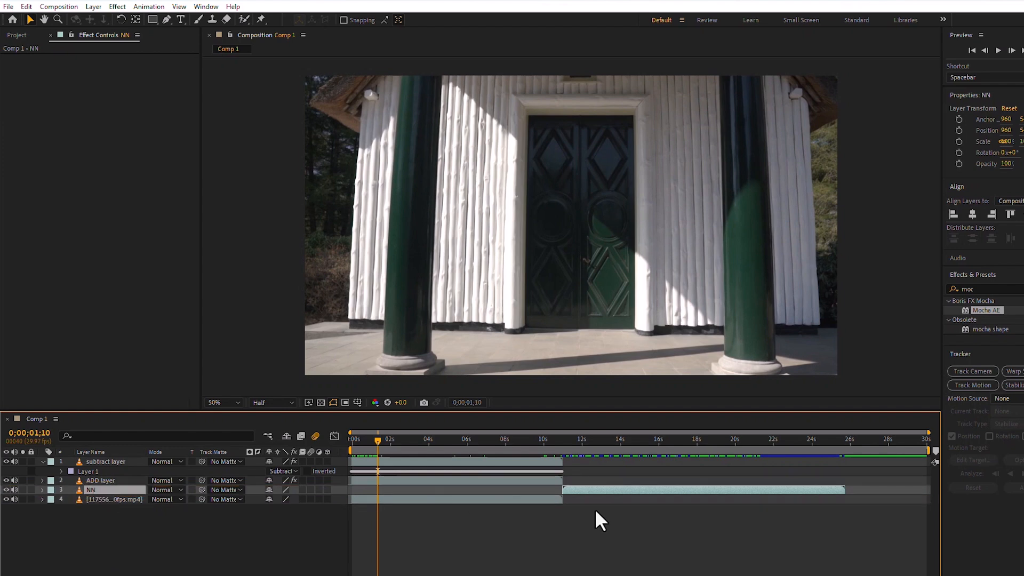
pyautogui.moveTo(605, 488); pyautogui.dragTo(425, 486)
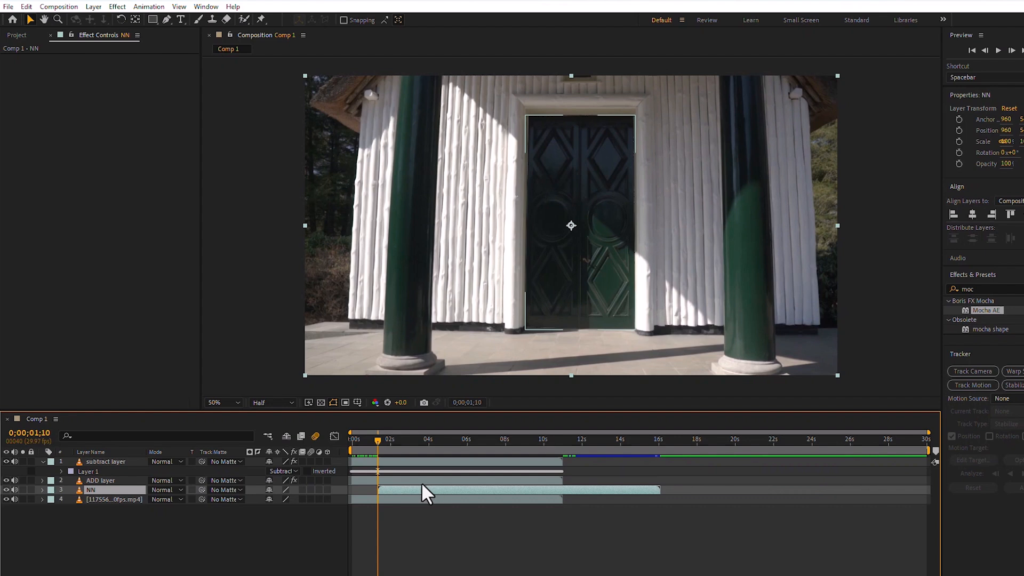
# Add a starting Position keyframe to the ADD layer at 0;00;01;10.
pyautogui.click(104, 481)
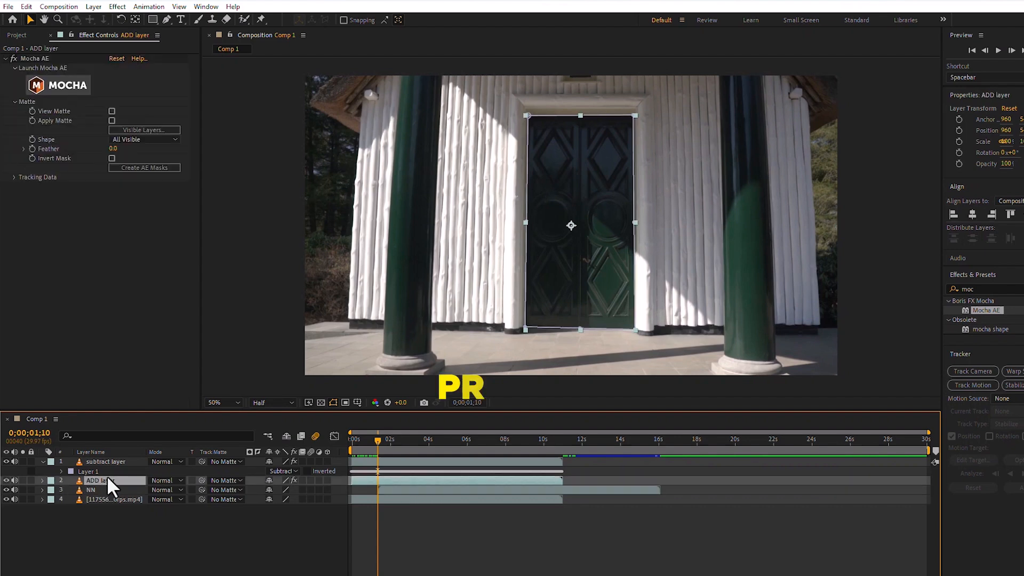
pyautogui.press('p')
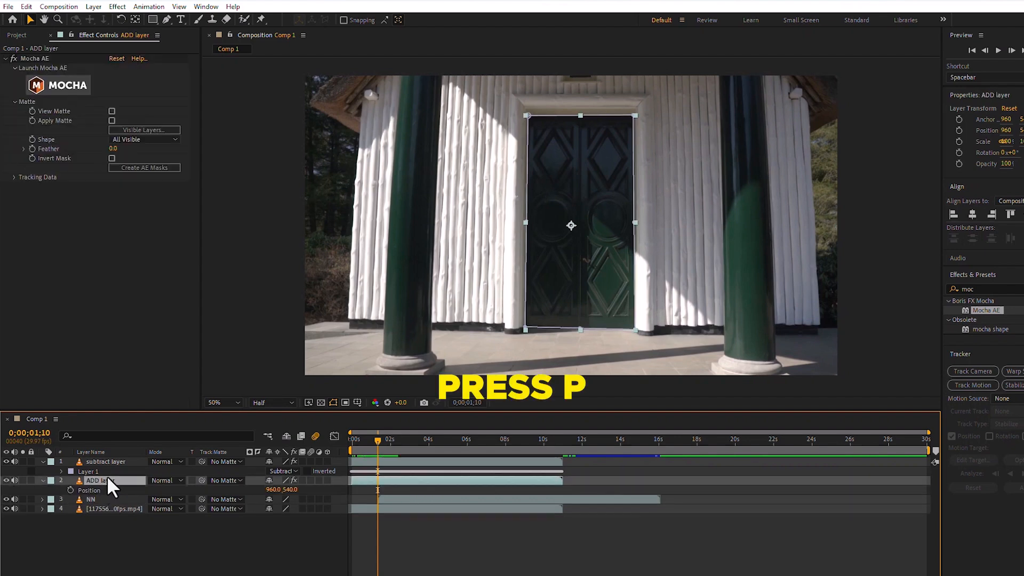
pyautogui.click(70, 491)
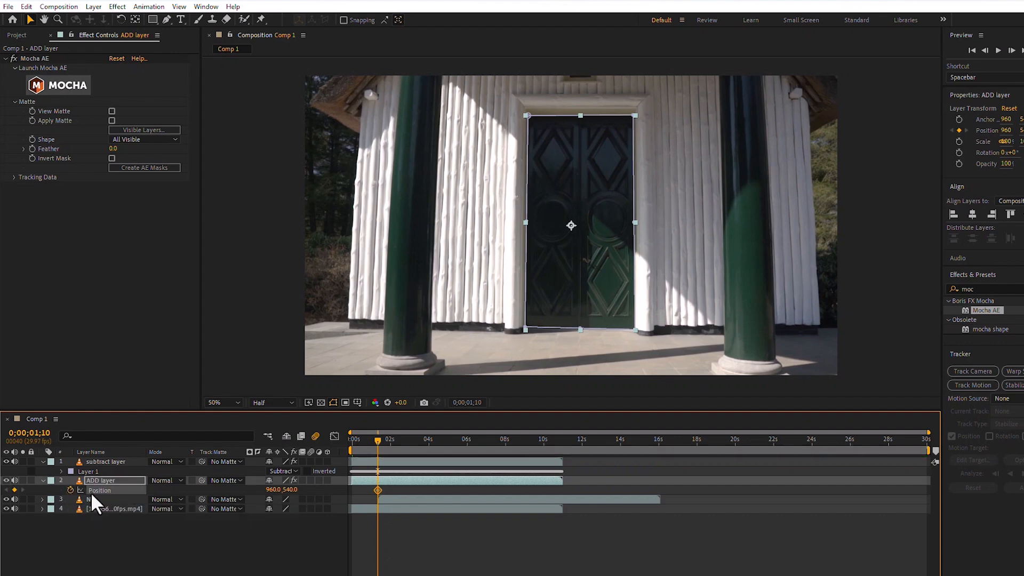
# At 0;00;03;06, set the ADD layer's X position to 1372 with motion blur on, and preview the door slide.
pyautogui.moveTo(378, 437); pyautogui.dragTo(422, 437)
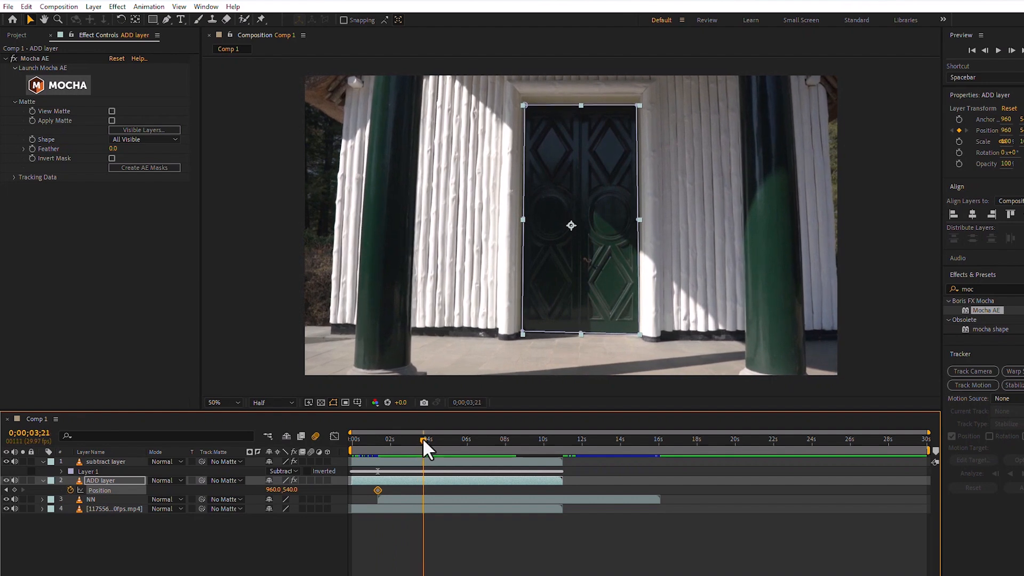
pyautogui.moveTo(422, 437); pyautogui.dragTo(413, 438)
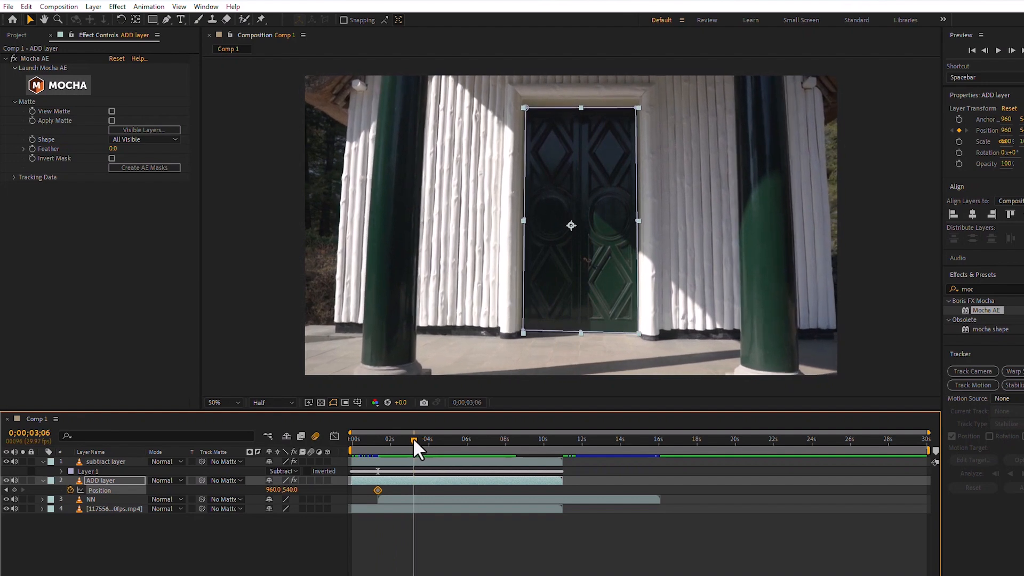
pyautogui.moveTo(272, 490); pyautogui.dragTo(501, 491)
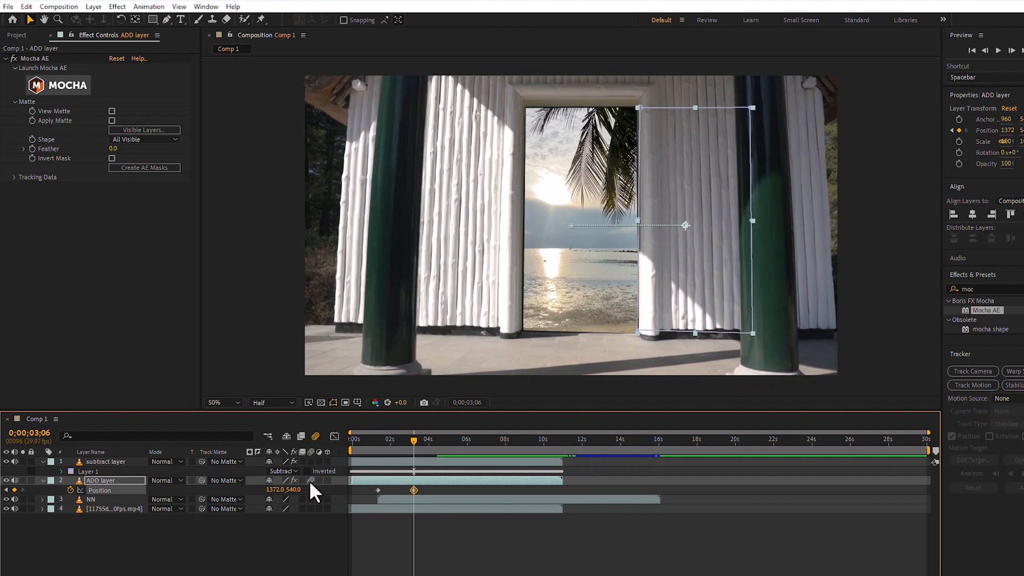
pyautogui.moveTo(413, 440); pyautogui.dragTo(359, 444)
pyautogui.press('space')
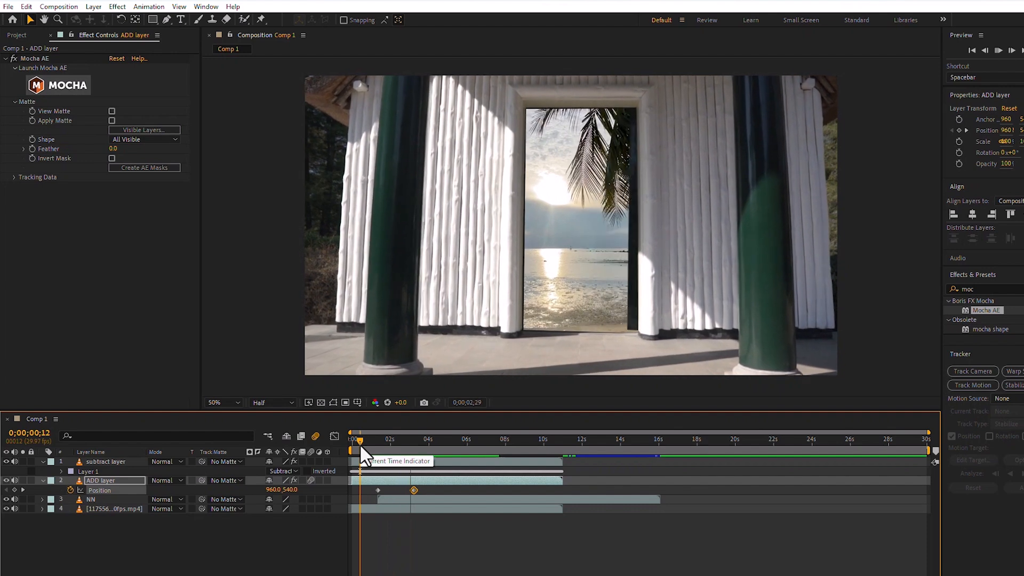
# Create a two-node 50mm camera layer named "ZOOM IN" with the playhead at 0;00;01;12.
pyautogui.moveTo(359, 444)
pyautogui.mouseDown()
pyautogui.moveTo(421, 446)
pyautogui.moveTo(377, 441)
pyautogui.mouseUp()
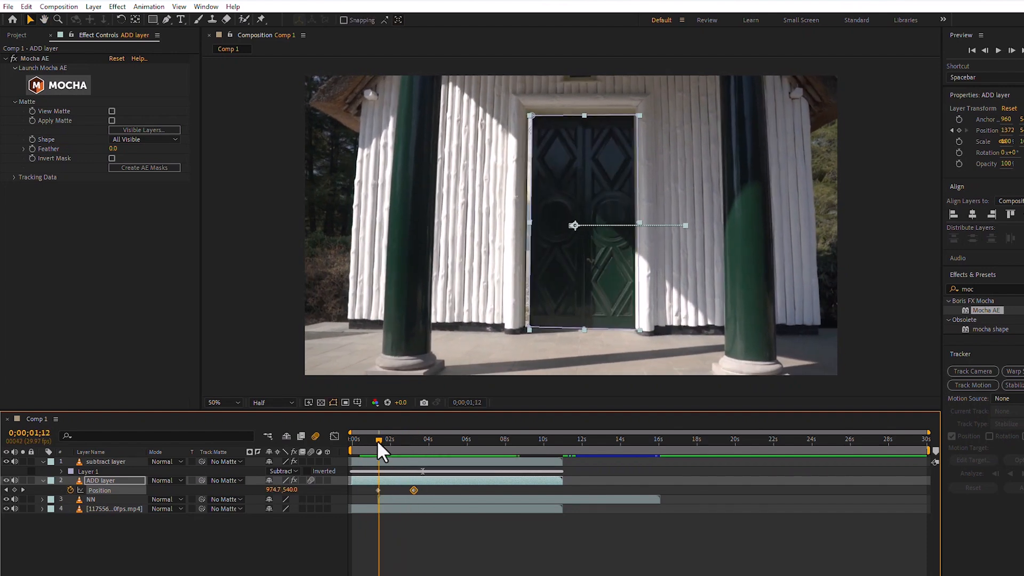
pyautogui.click(231, 561)
pyautogui.rightClick(230, 560)
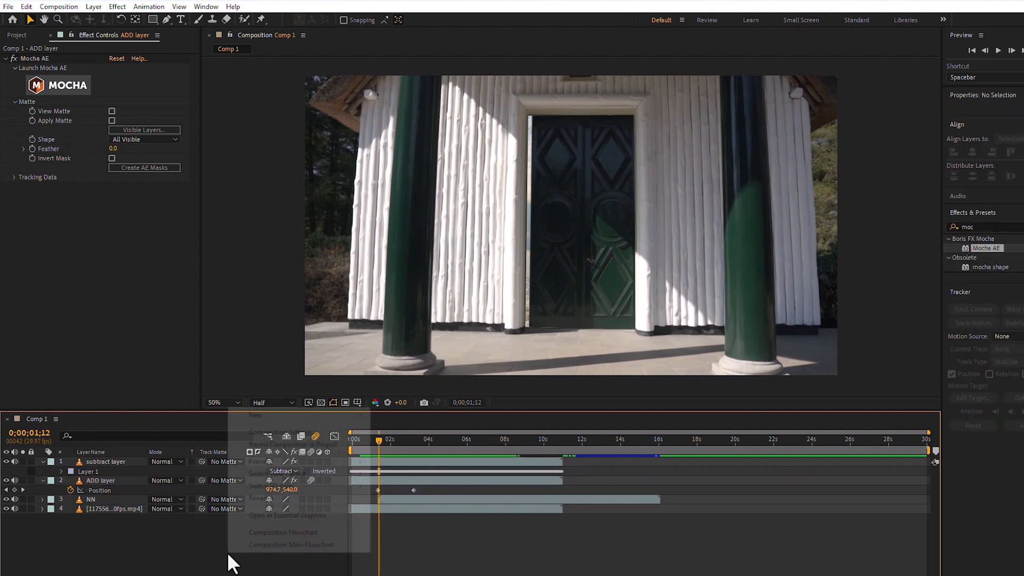
pyautogui.moveTo(274, 415)
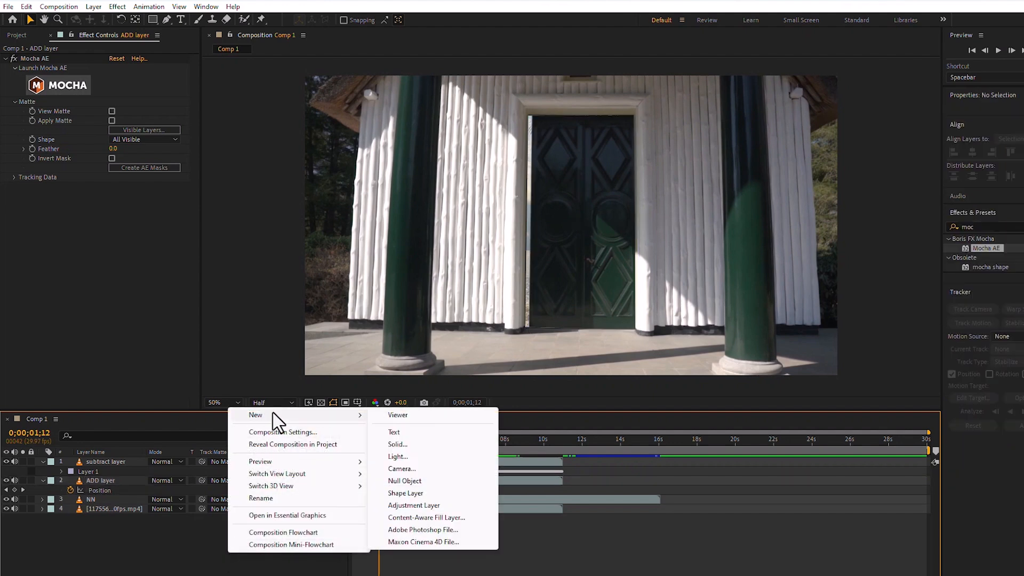
pyautogui.click(433, 468)
pyautogui.write('ZOO')
pyautogui.write('M')
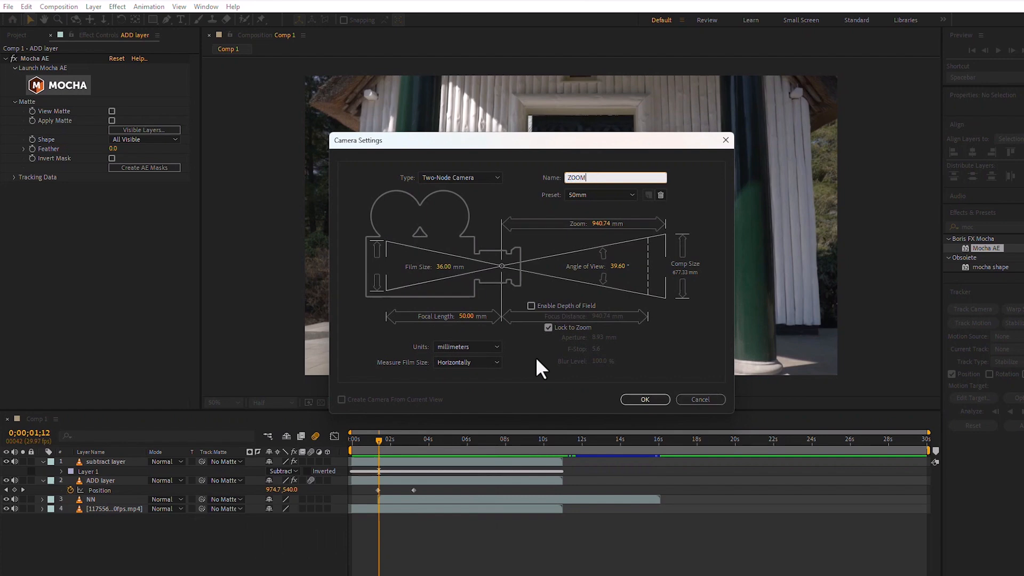
pyautogui.write(' IN')
pyautogui.click(638, 399)
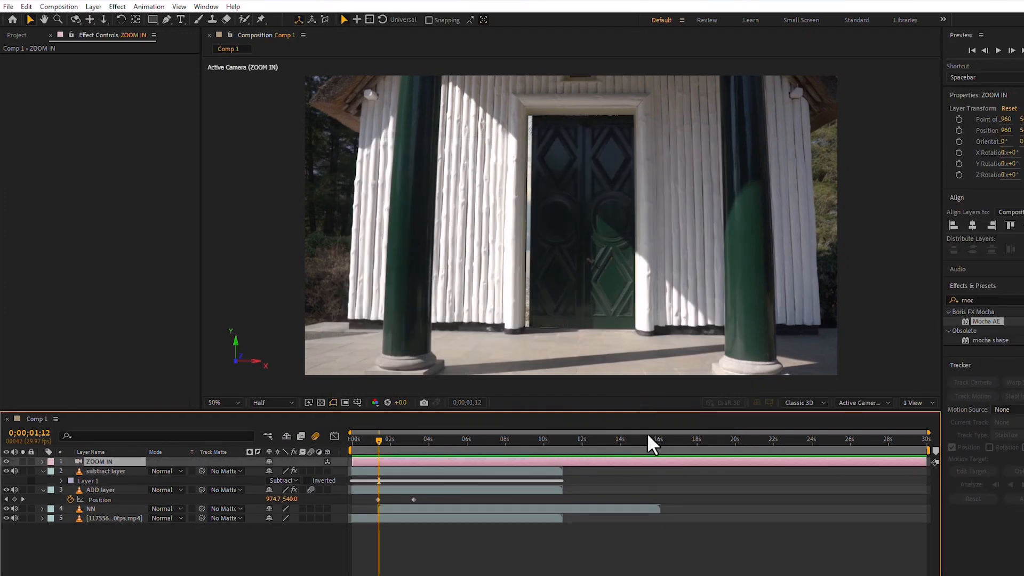
# Keyframe the ZOOM IN camera's Point of Interest, Position, Orientation and X, Y and Z Rotation at 0;00;01;12.
pyautogui.click(43, 461)
pyautogui.click(52, 472)
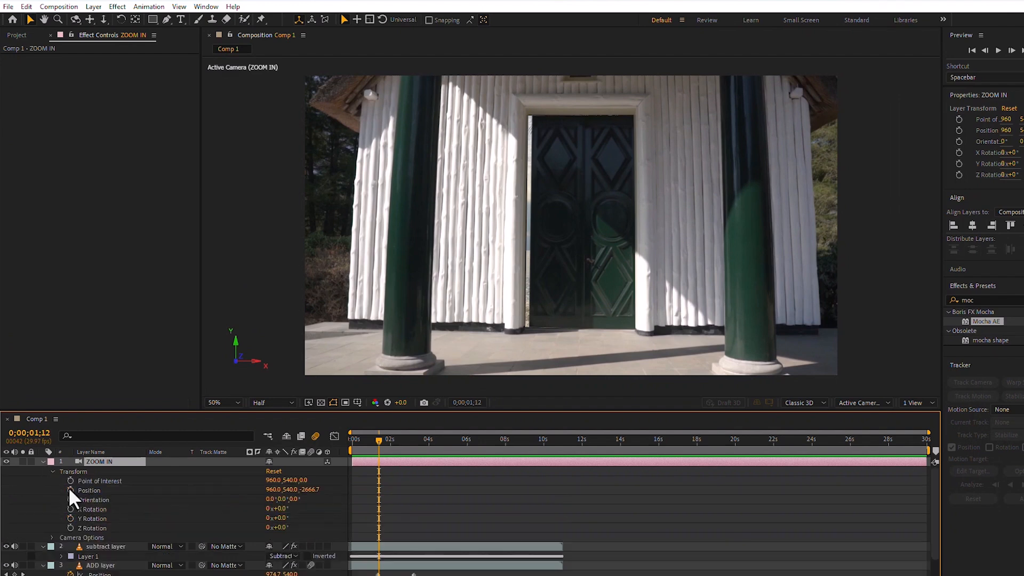
pyautogui.scroll(-2, 933, 488)
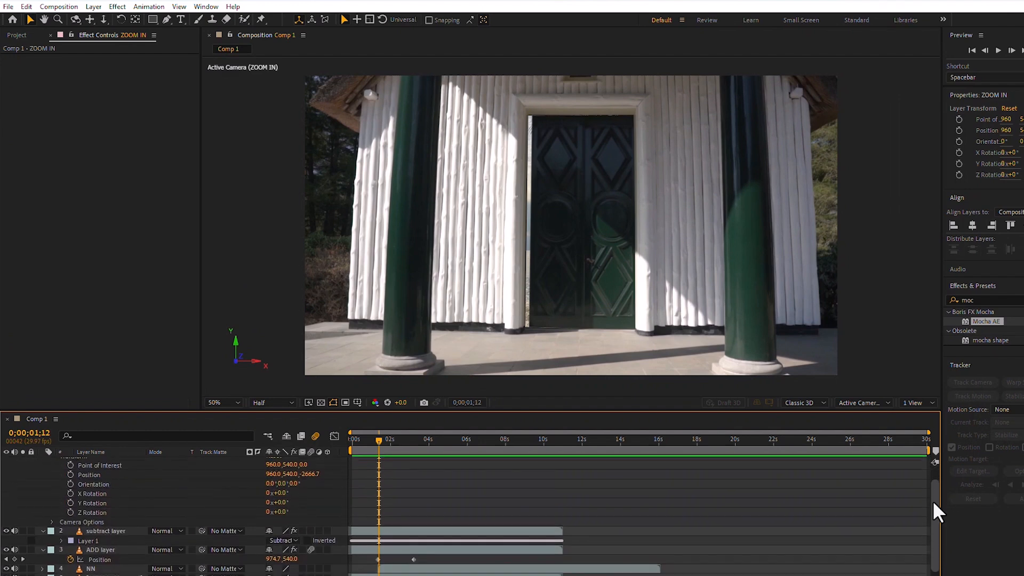
pyautogui.click(383, 562)
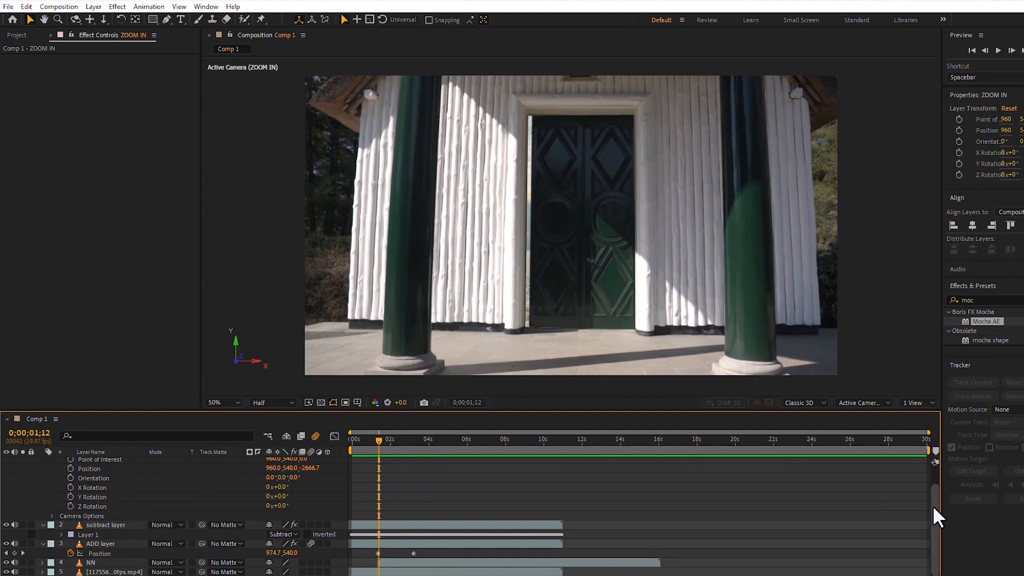
pyautogui.scroll(2, 937, 511)
pyautogui.click(70, 480)
pyautogui.click(71, 490)
pyautogui.click(71, 500)
pyautogui.click(70, 509)
pyautogui.click(70, 518)
pyautogui.click(70, 528)
# At 0;00;03;08, make the subtract layer 3D and dolly the ZOOM IN camera forward through the doorway until the beach fills the frame.
pyautogui.moveTo(378, 439); pyautogui.dragTo(415, 448)
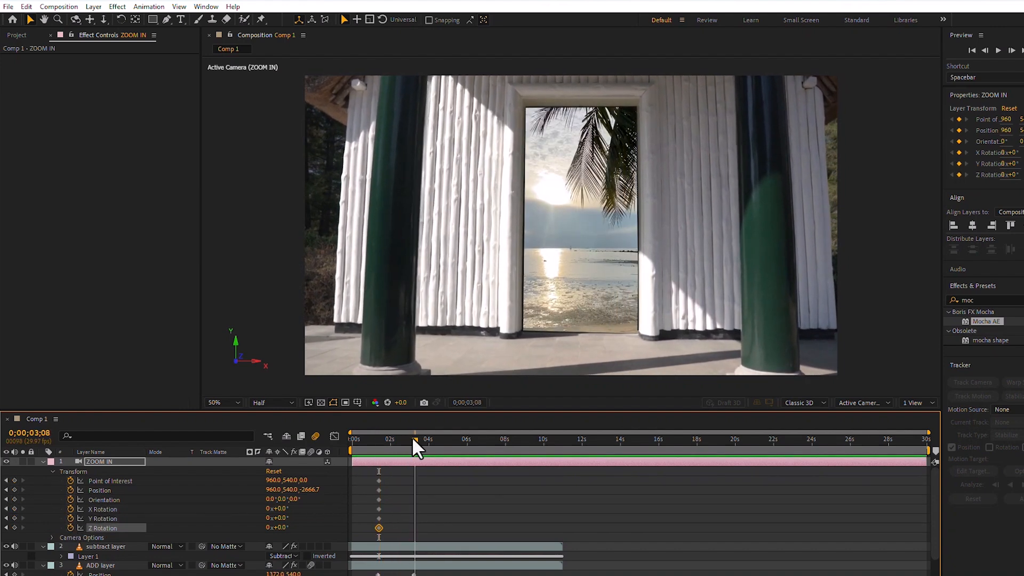
pyautogui.press('y')
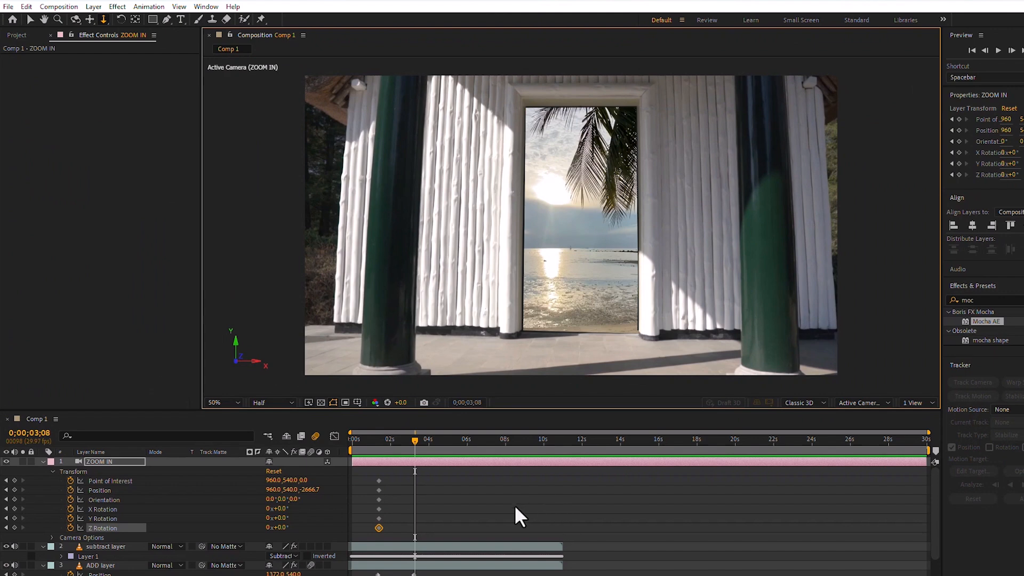
pyautogui.scroll(-1, 466, 493)
pyautogui.scroll(1, 465, 493)
pyautogui.click(43, 462)
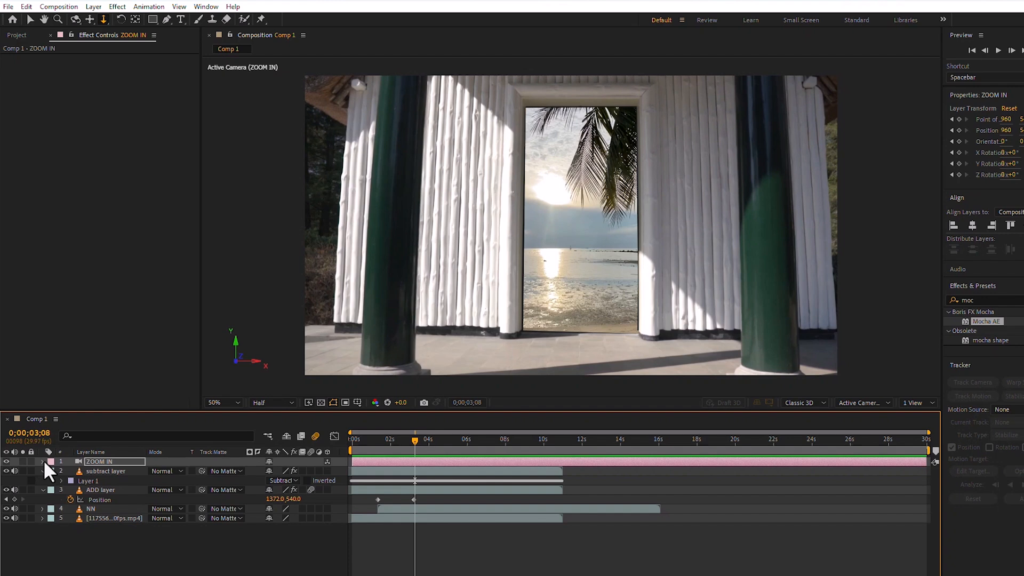
pyautogui.press('v')
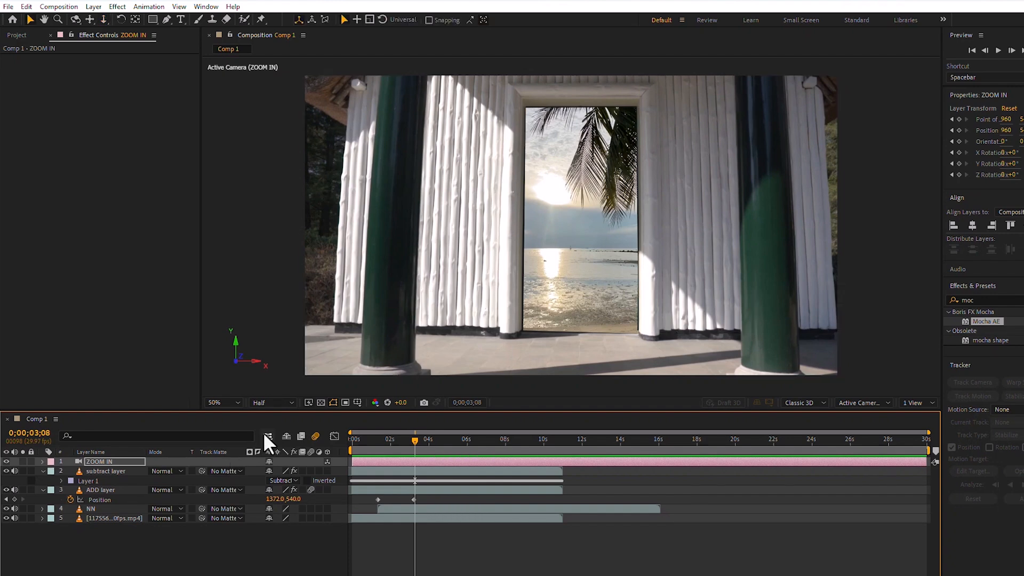
pyautogui.click(327, 471)
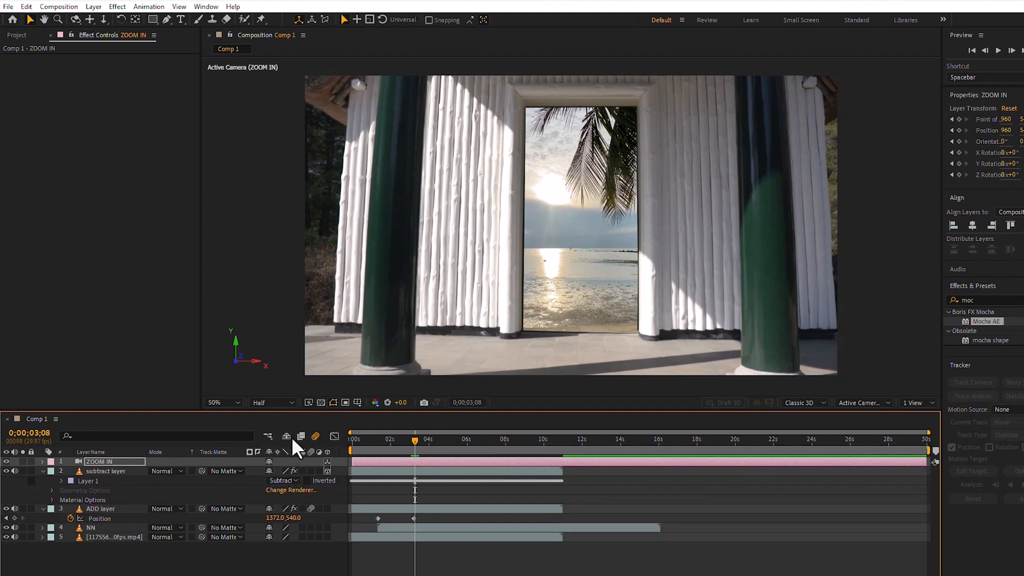
pyautogui.click(102, 19)
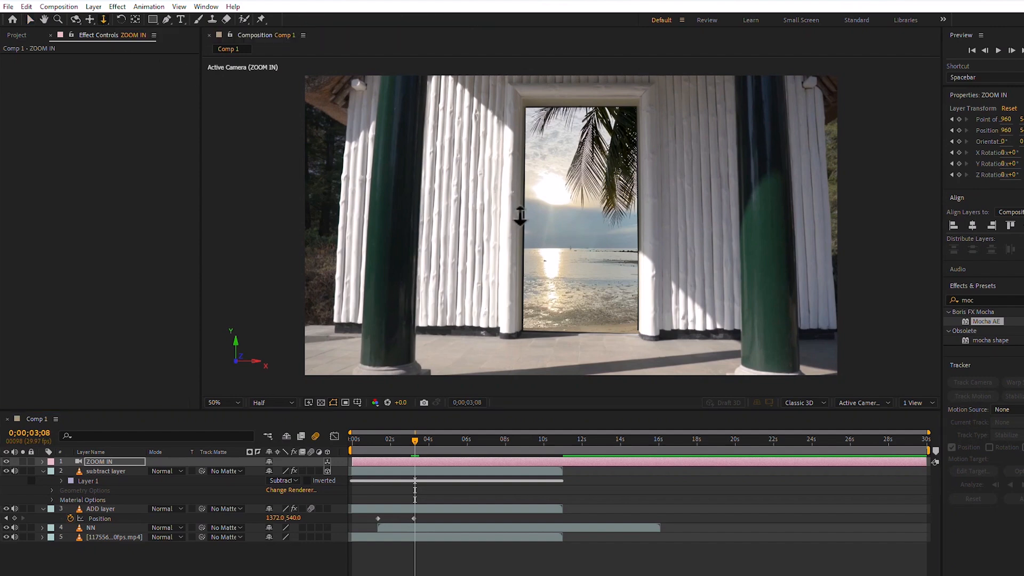
pyautogui.moveTo(570, 246); pyautogui.dragTo(500, 314)
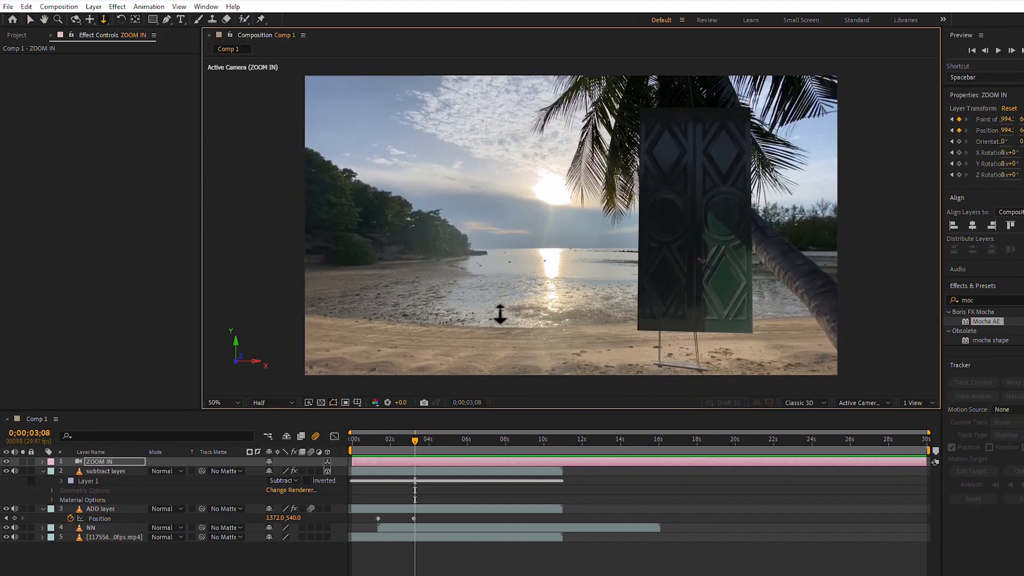
# Move the ADD layer's second Position keyframe to 0;00;02;06 and set its X position to 2110.
pyautogui.click(426, 509)
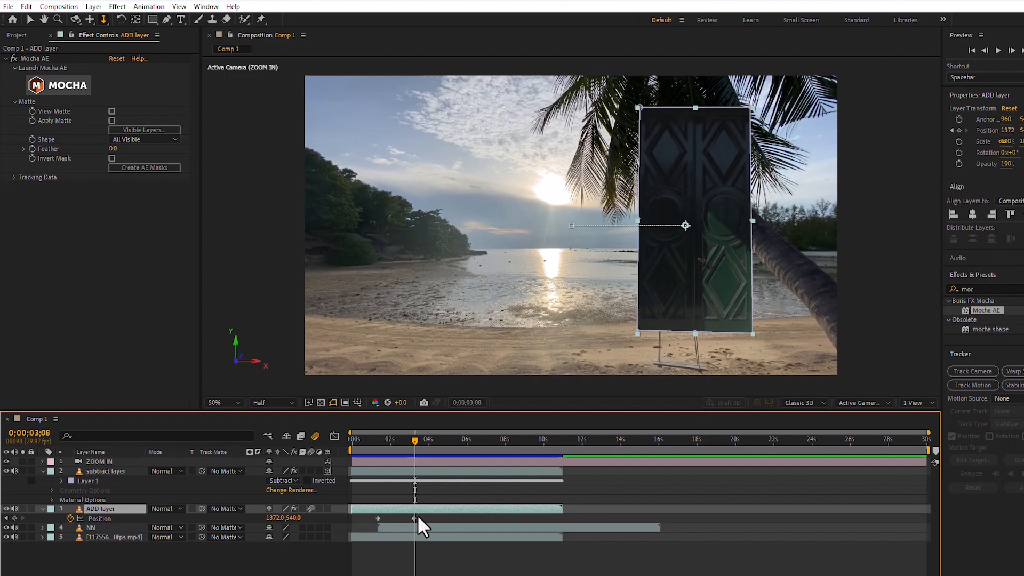
pyautogui.click(414, 519)
pyautogui.moveTo(413, 441)
pyautogui.mouseDown()
pyautogui.moveTo(367, 441)
pyautogui.moveTo(396, 440)
pyautogui.mouseUp()
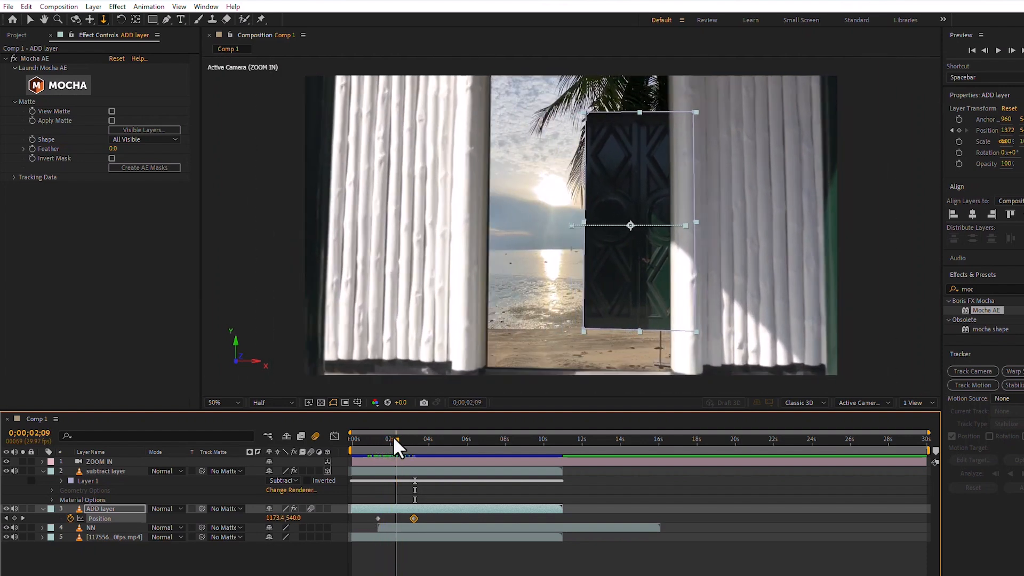
pyautogui.moveTo(414, 519); pyautogui.dragTo(396, 516)
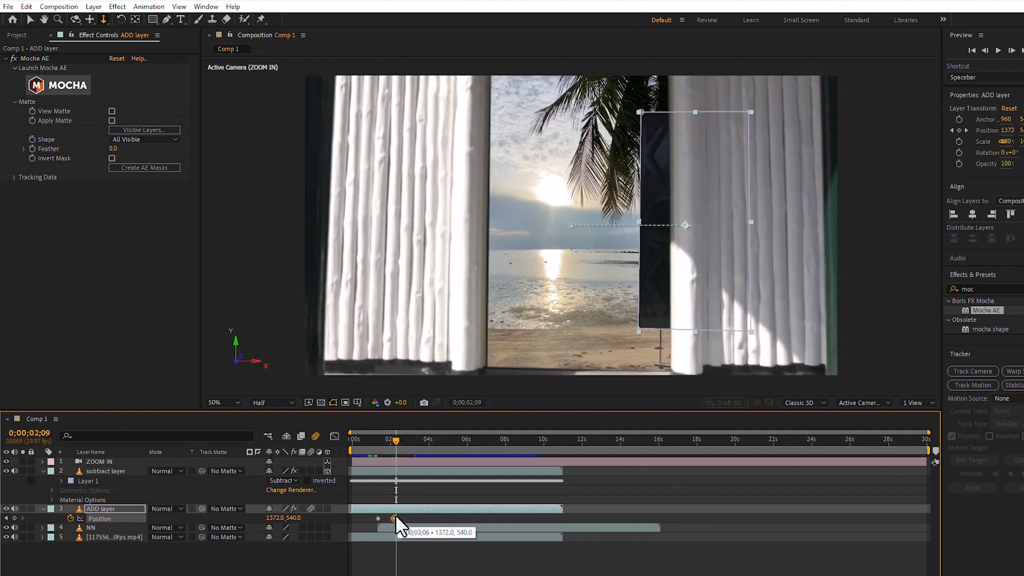
pyautogui.moveTo(396, 439)
pyautogui.mouseDown()
pyautogui.moveTo(375, 443)
pyautogui.moveTo(408, 443)
pyautogui.moveTo(375, 446)
pyautogui.moveTo(394, 446)
pyautogui.mouseUp()
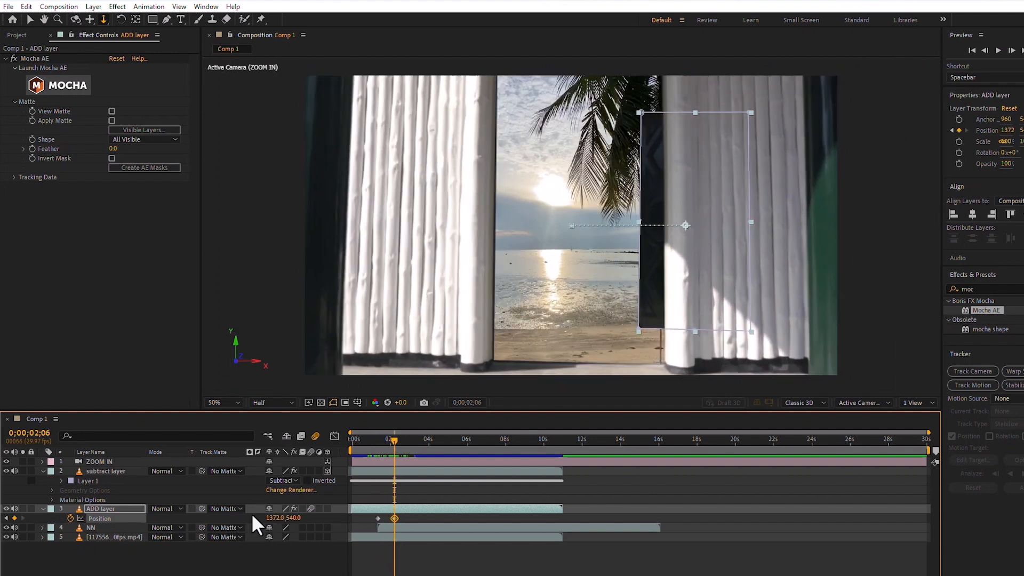
pyautogui.moveTo(276, 520); pyautogui.dragTo(674, 508)
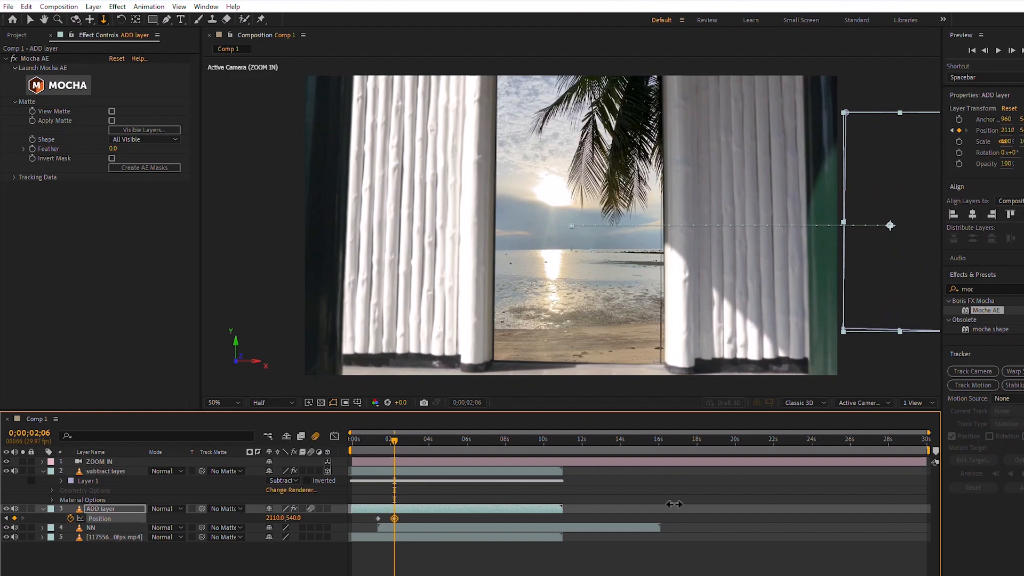
# Preview the door slide and camera zoom twice, starting just before the door opens.
pyautogui.moveTo(392, 439); pyautogui.dragTo(369, 438)
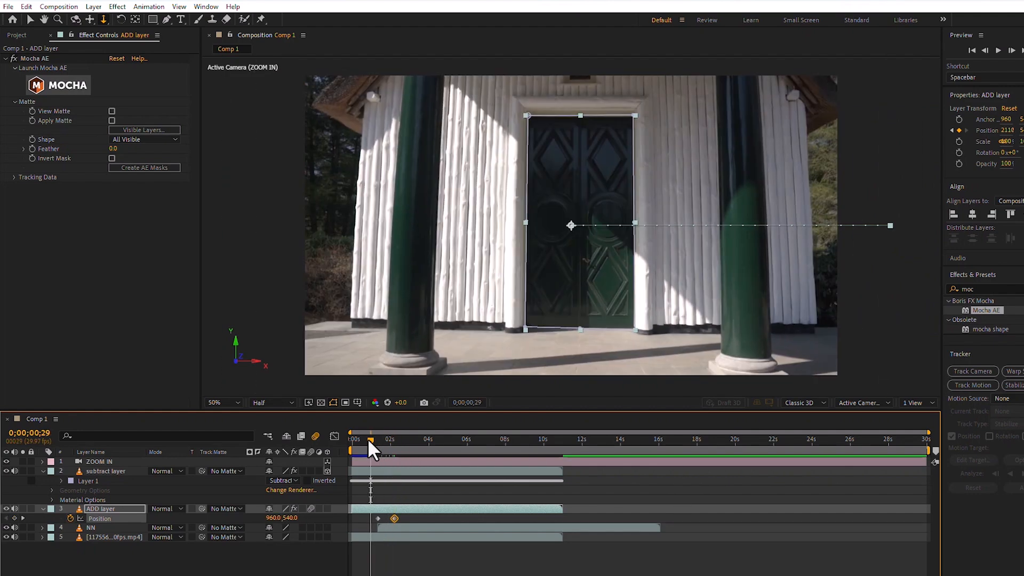
pyautogui.press('space')
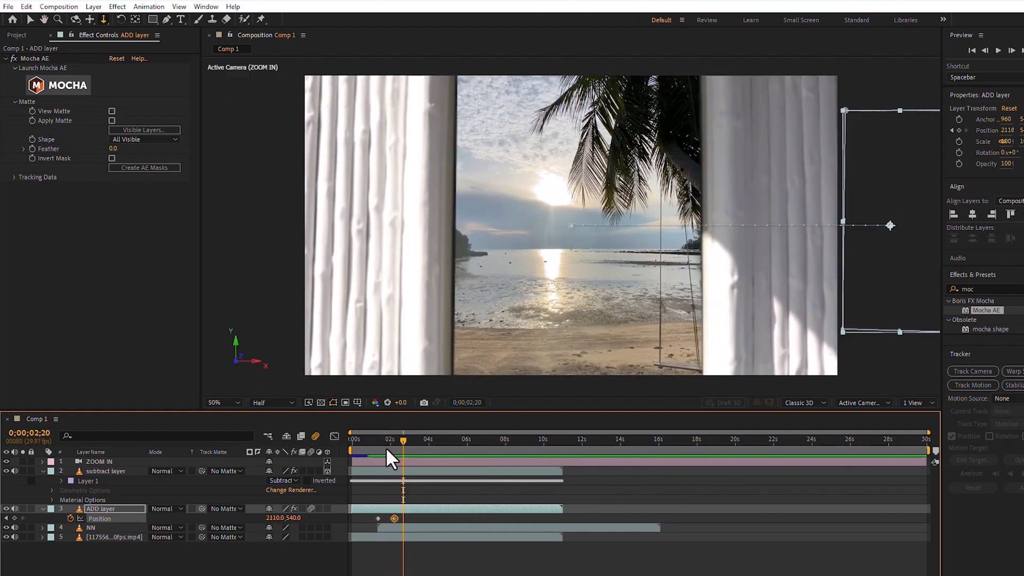
pyautogui.moveTo(399, 441); pyautogui.dragTo(367, 439)
pyautogui.press('space')
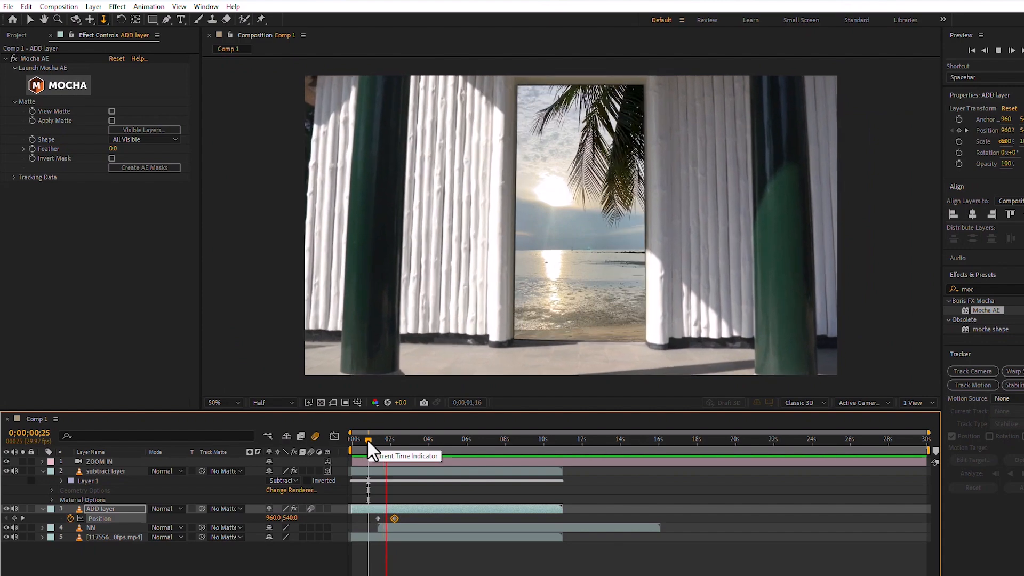
pyautogui.press('space')
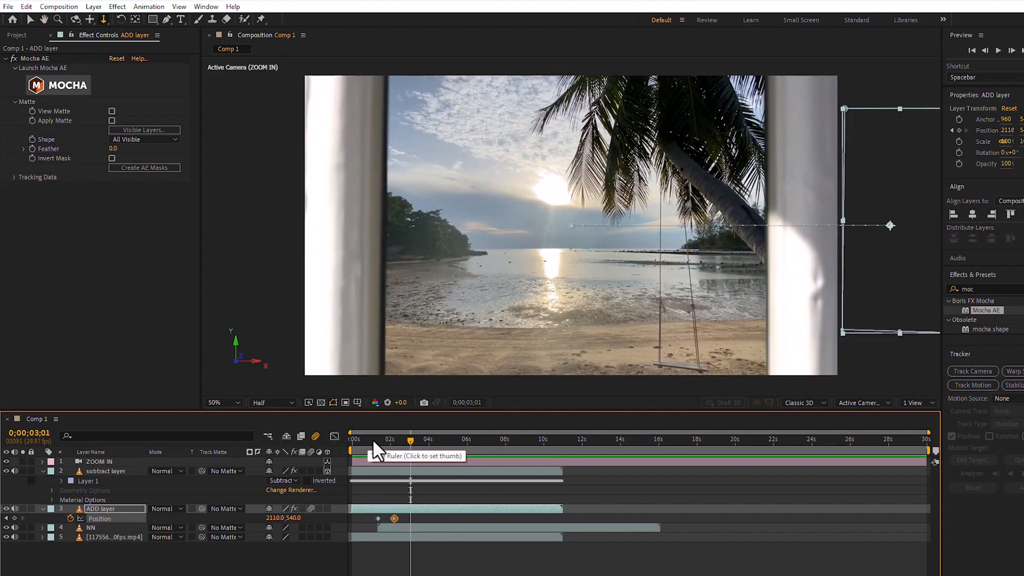
# Shift the ADD layer's second Position keyframe to just before 0;00;03;01 and replay the transition.
pyautogui.hotkey('alt', 'shift', 'p')
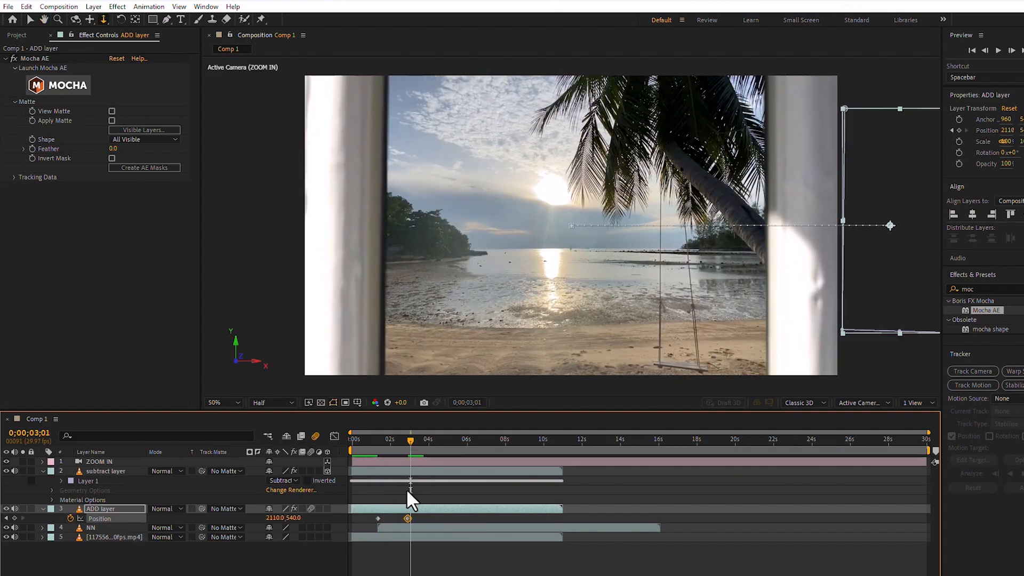
pyautogui.moveTo(411, 439); pyautogui.dragTo(368, 436)
pyautogui.press('space')
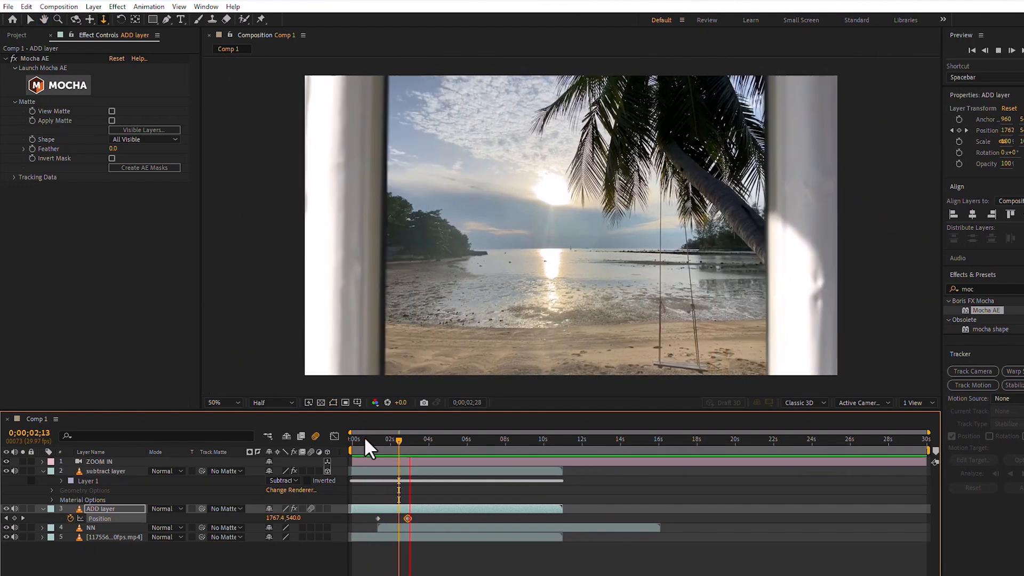
# Turn on motion blur for the subtract layer and collapse its expanded properties in the timeline.
pyautogui.click(429, 460)
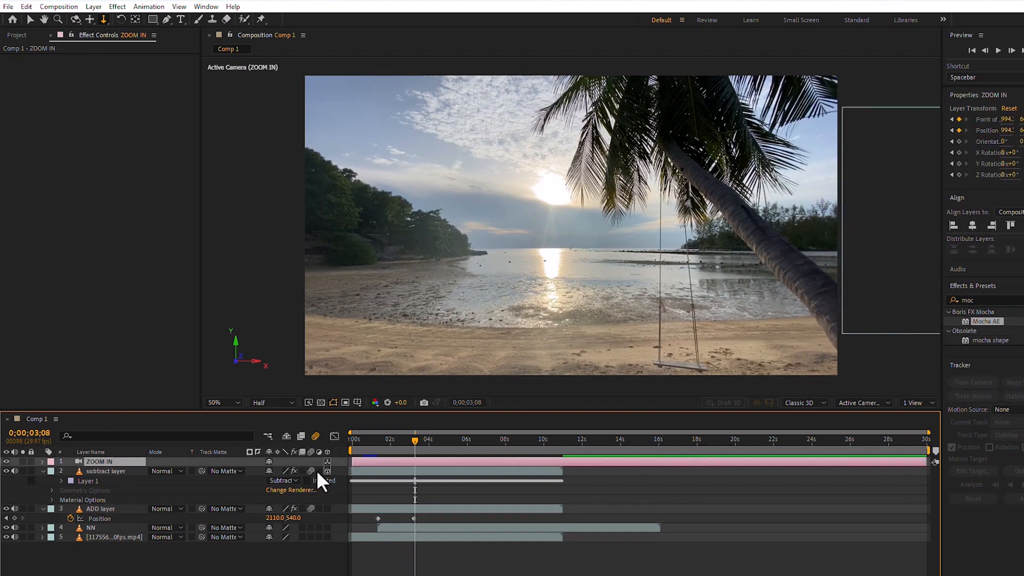
pyautogui.click(362, 471)
pyautogui.press('u')
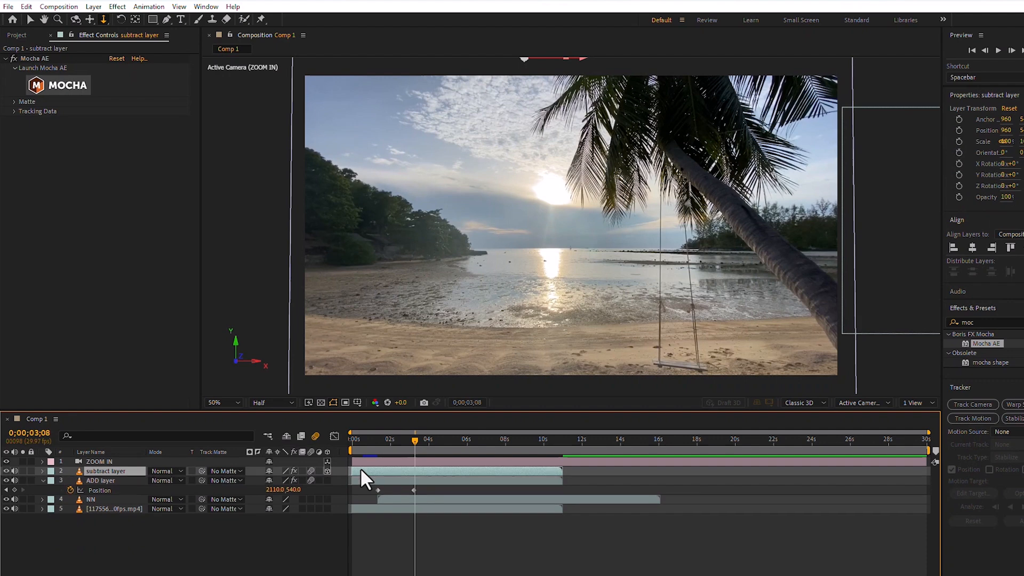
# Apply Easy Ease In to all Point of Interest and Position keyframes of the ZOOM IN camera and preview from 0;00;01;02.
pyautogui.click(370, 462)
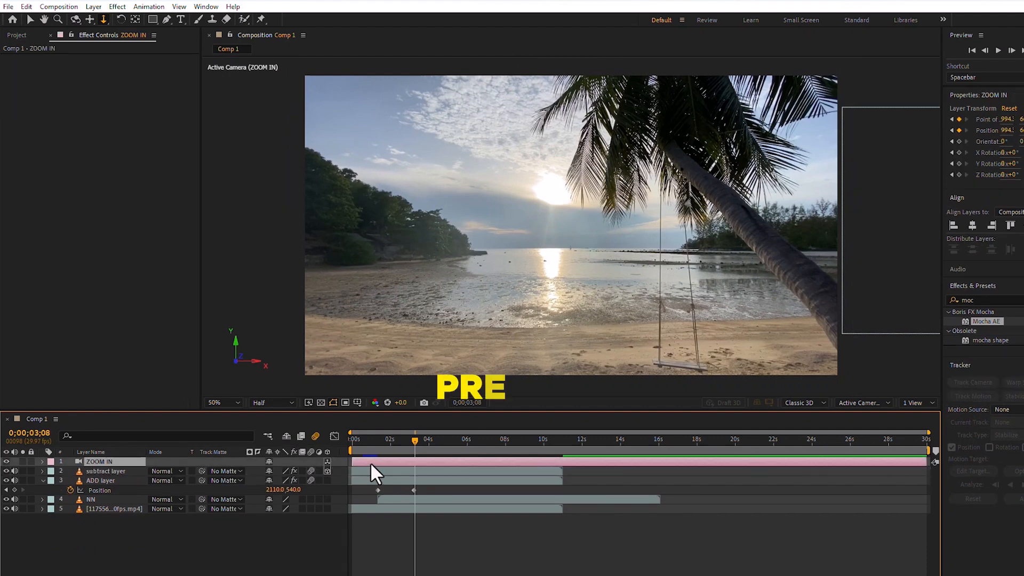
pyautogui.press('u')
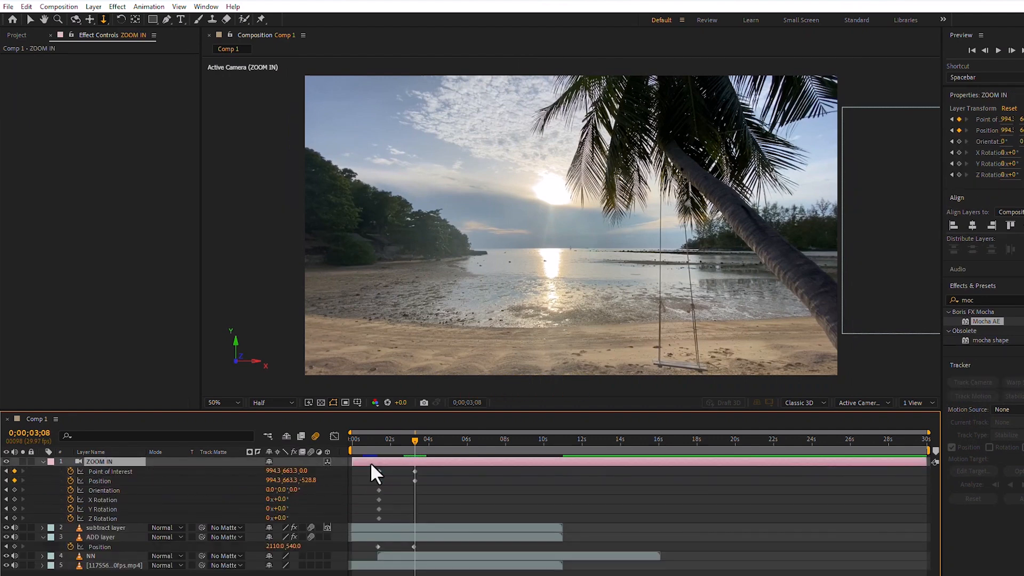
pyautogui.moveTo(421, 484); pyautogui.dragTo(369, 469)
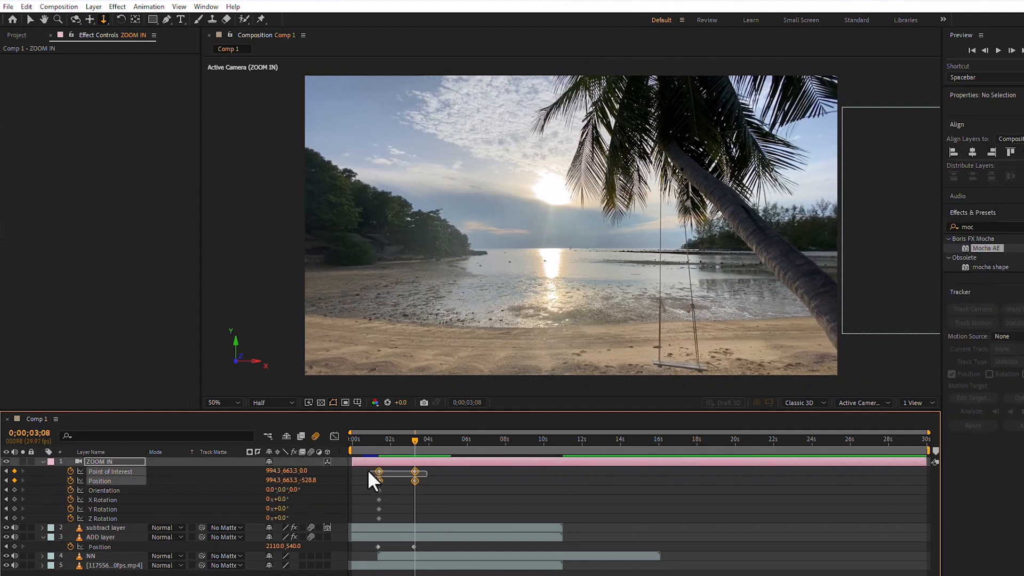
pyautogui.rightClick(412, 472)
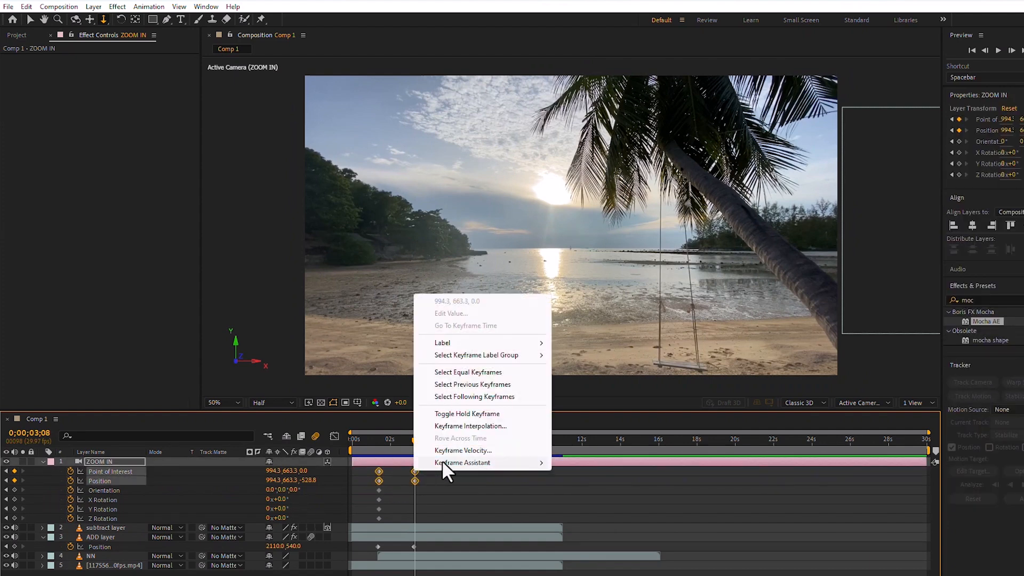
pyautogui.moveTo(452, 463)
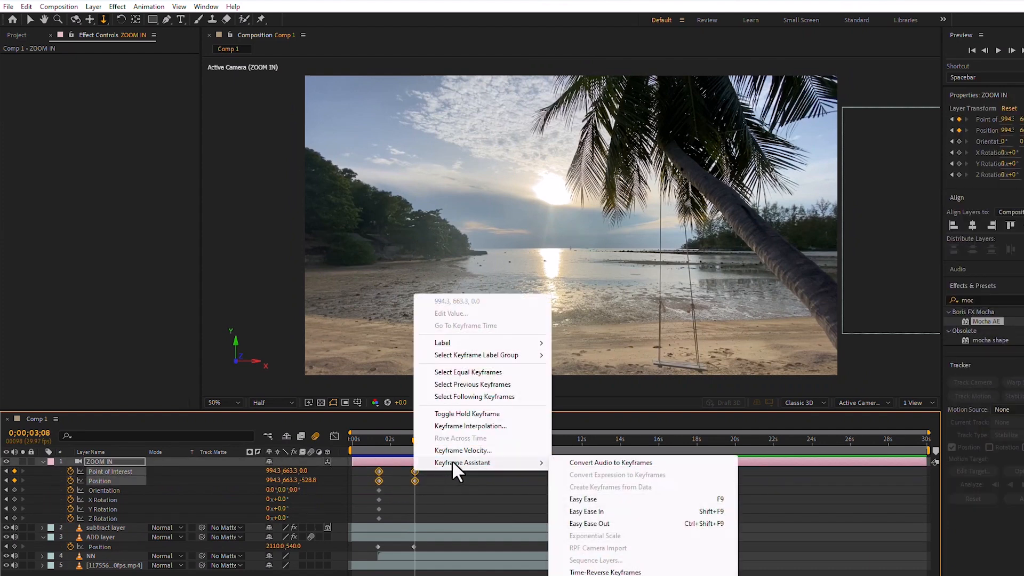
pyautogui.click(643, 510)
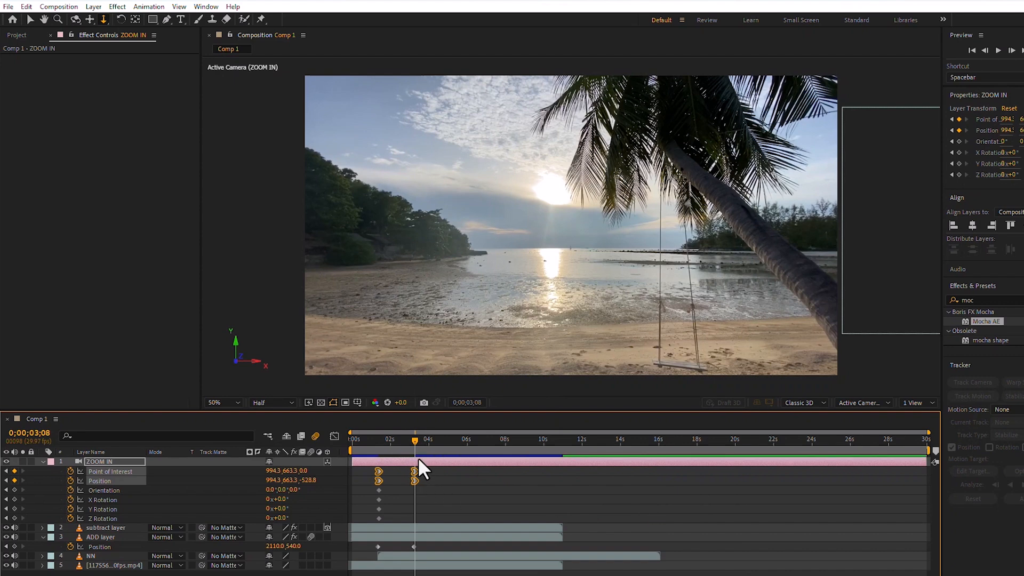
pyautogui.click(373, 436)
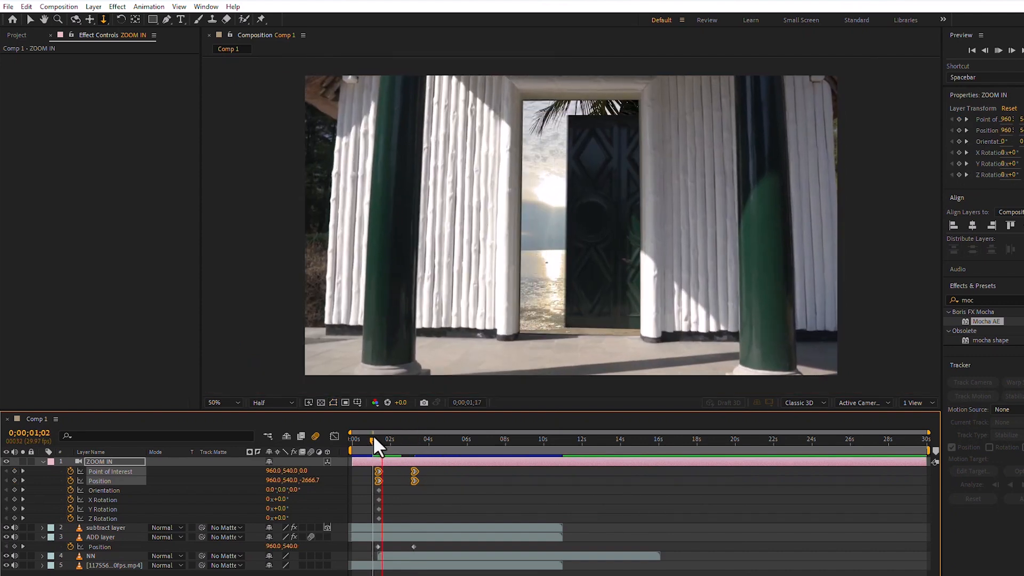